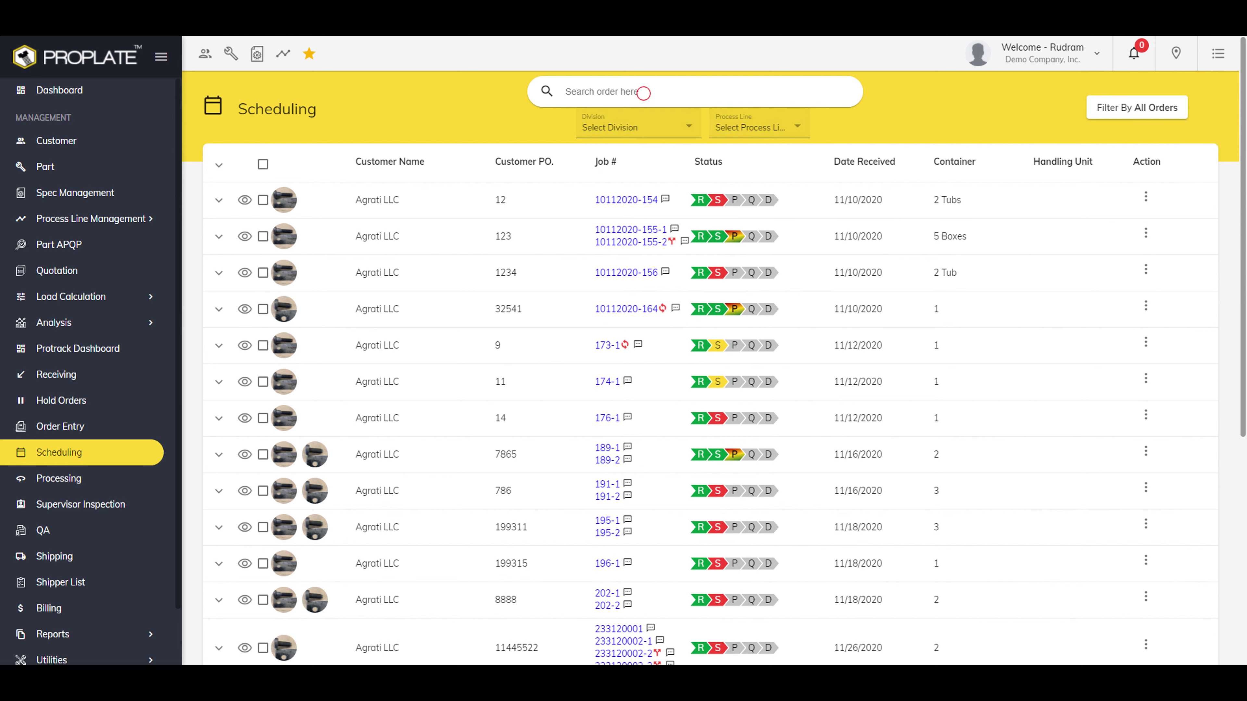
Search the scheduling list for the demo job by its number and open the order's details.
{"action": "type", "text": "209"}
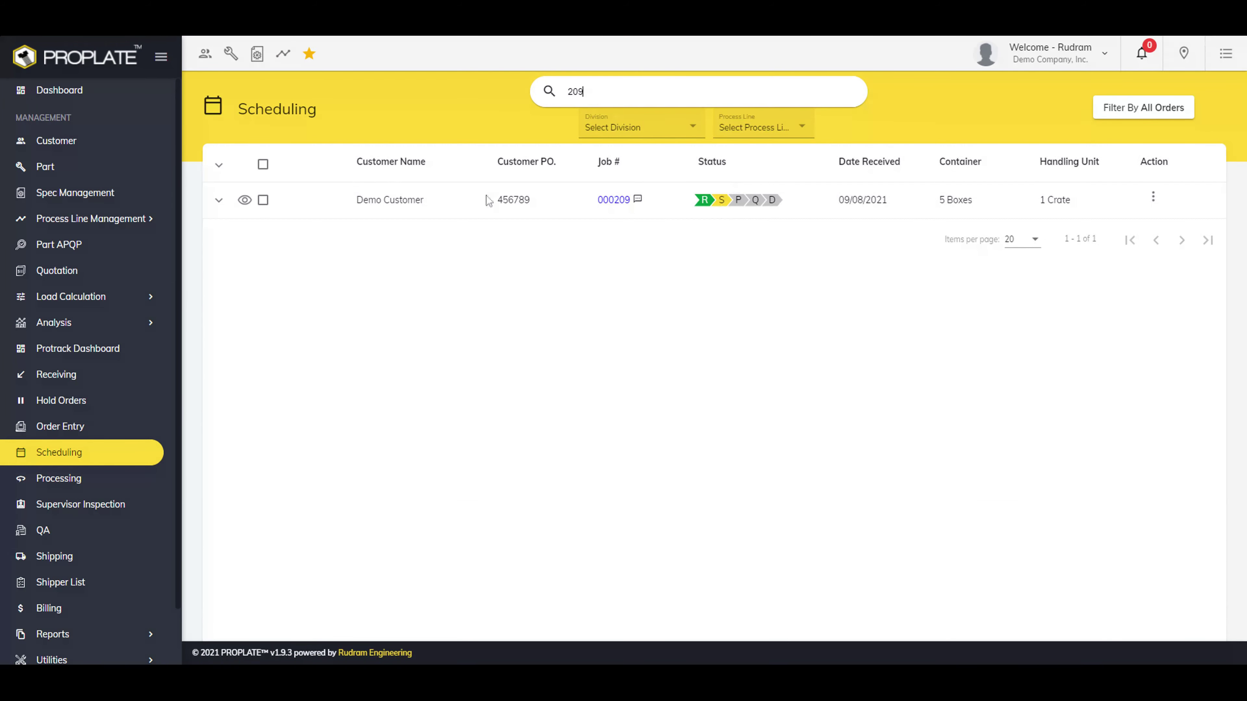
{"action": "left_click", "coordinate": [722, 201]}
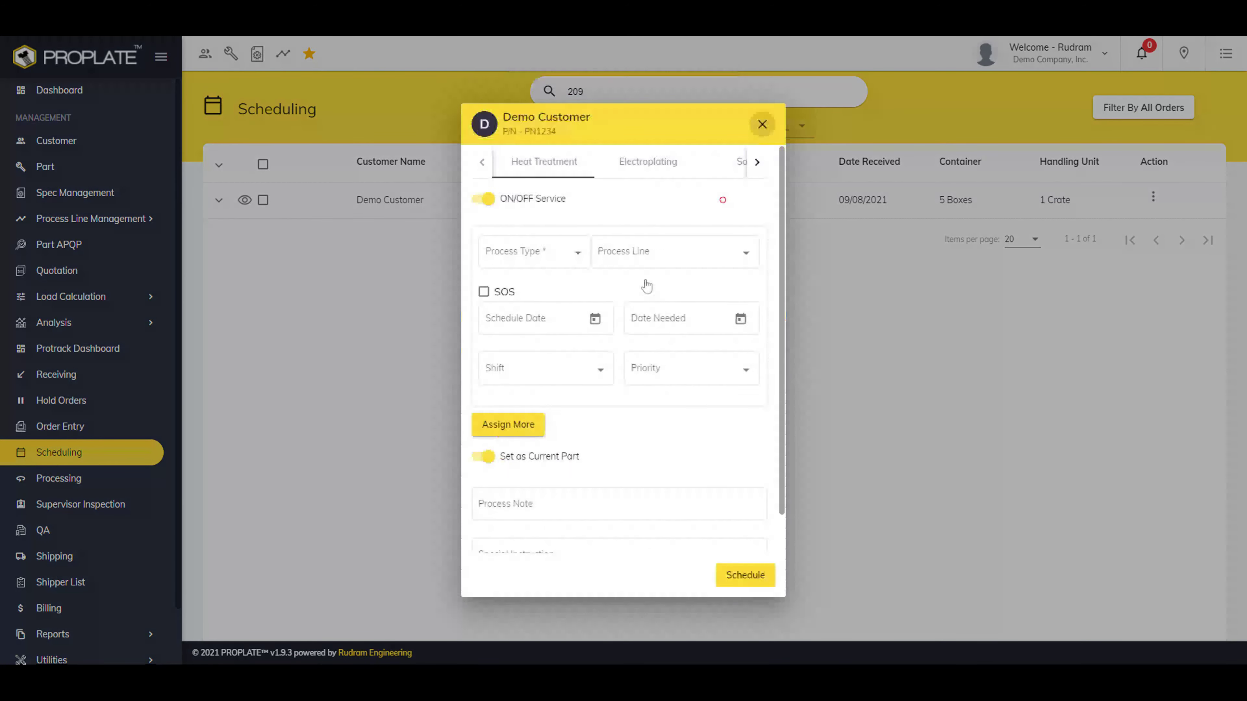
{"action": "left_click", "coordinate": [762, 125]}
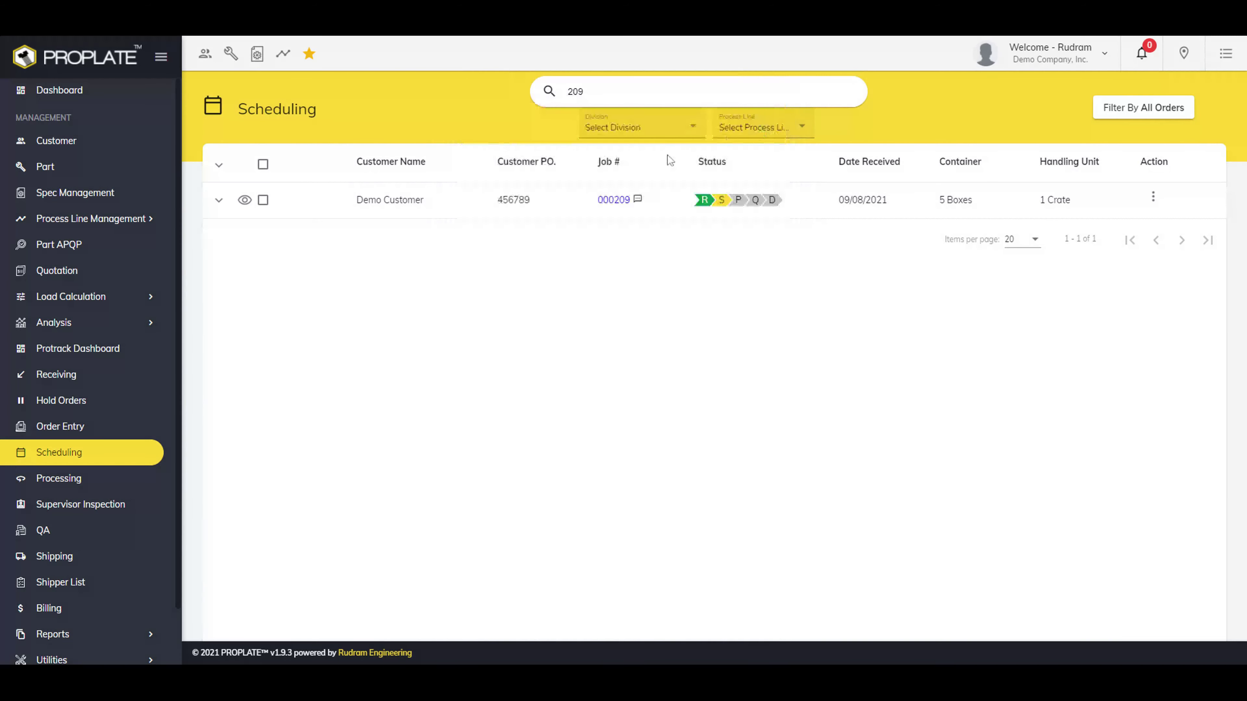
{"action": "left_click", "coordinate": [245, 200]}
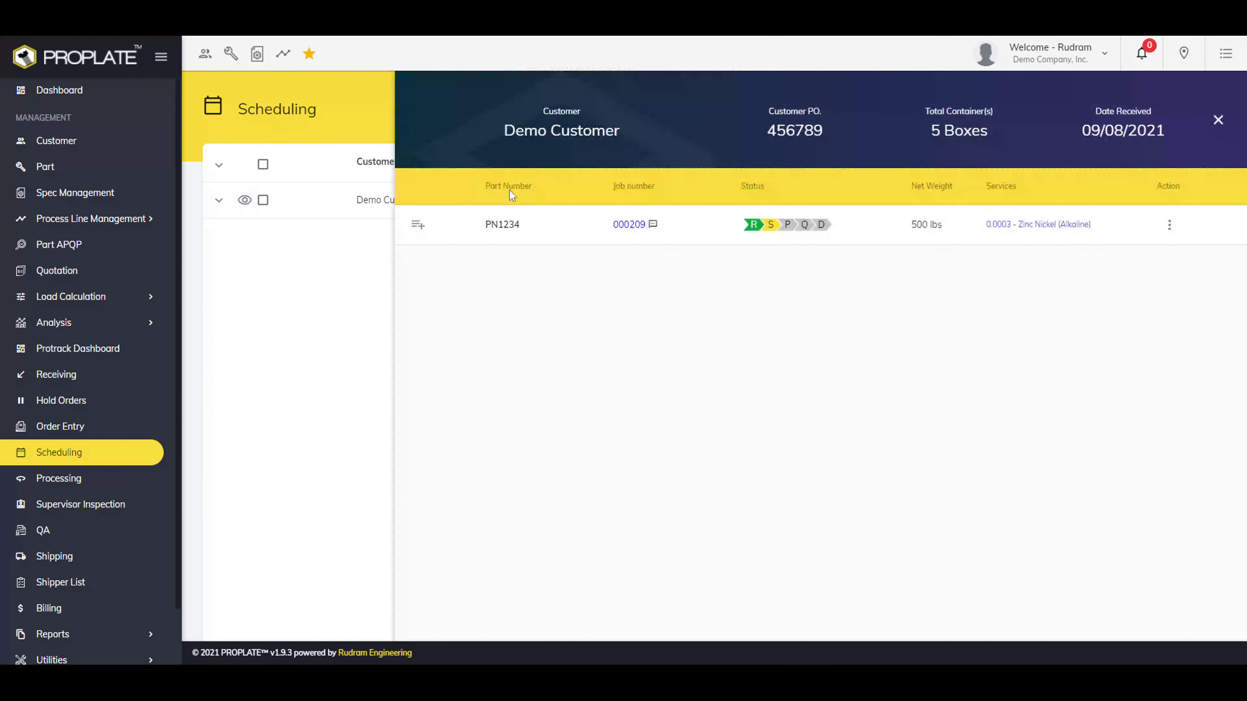
Open the scheduling form for part PN1234 and assign its electroplating Plating process to the Zinc Nickel - 1 line.
{"action": "left_click", "coordinate": [772, 228]}
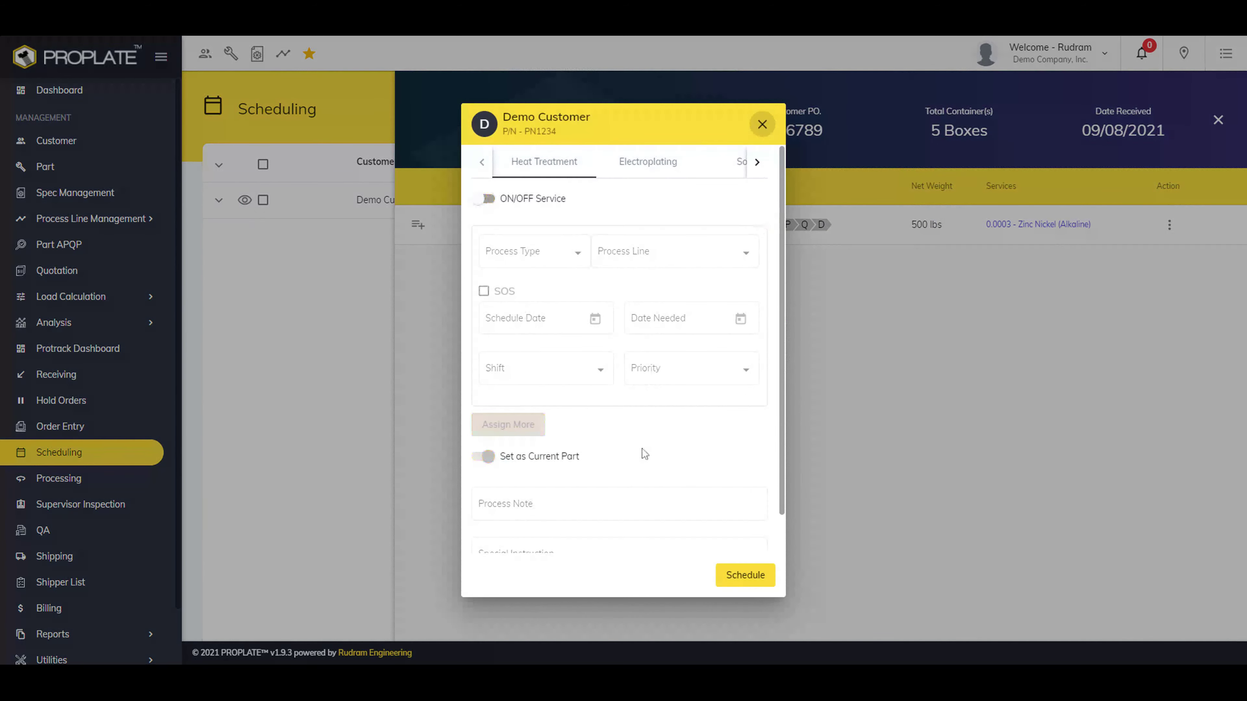
{"action": "left_click", "coordinate": [651, 172]}
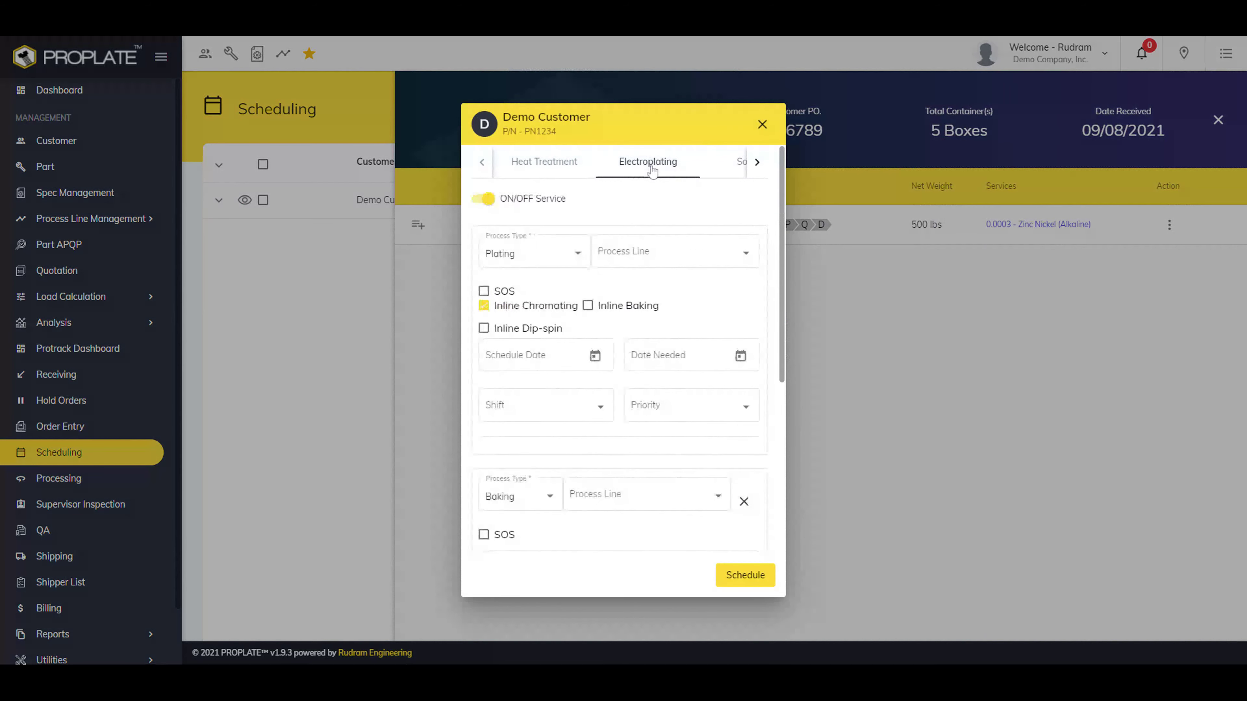
{"action": "left_click", "coordinate": [642, 269]}
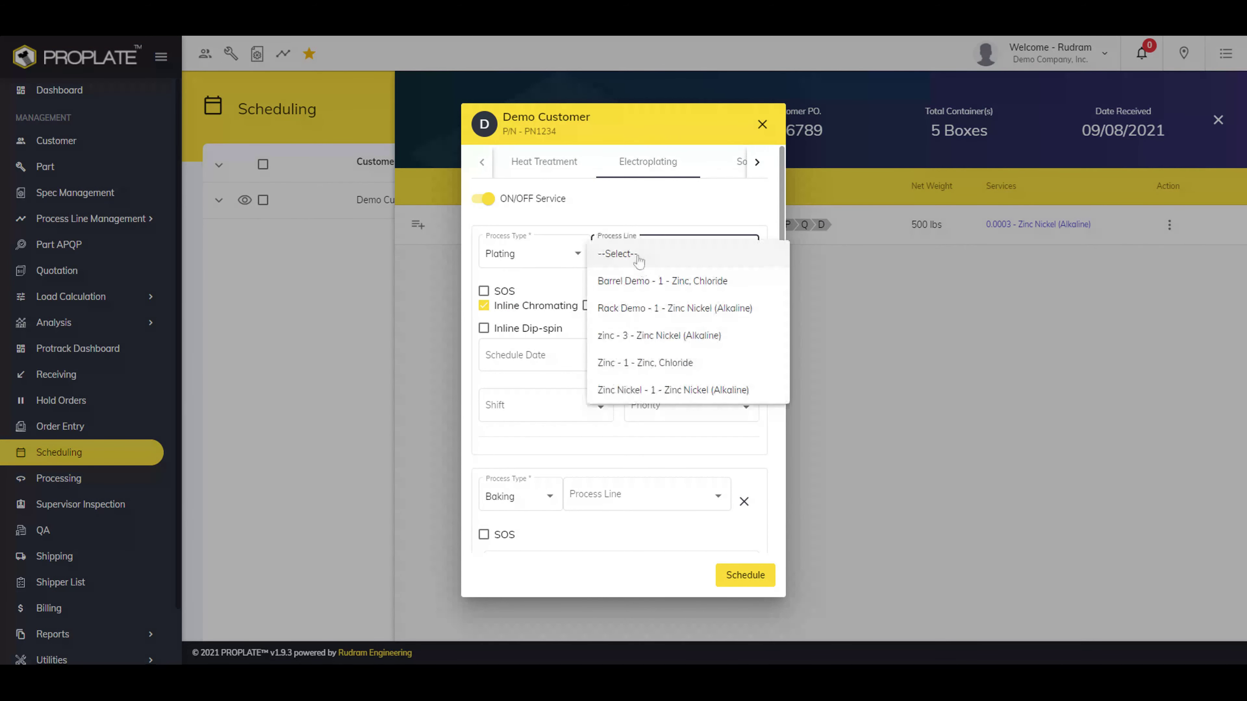
{"action": "left_click", "coordinate": [645, 390]}
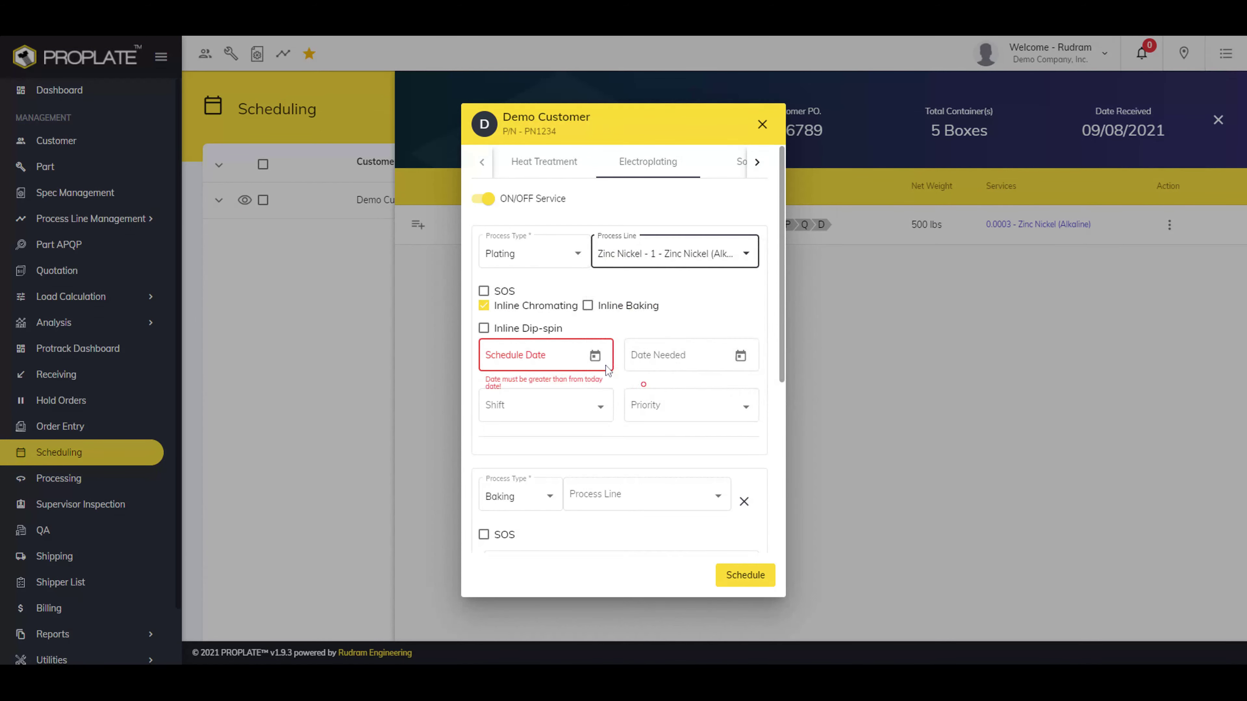
Set the Plating process's schedule date to 9/10/2021 and its date needed to 9/15/2021.
{"action": "left_click", "coordinate": [595, 355]}
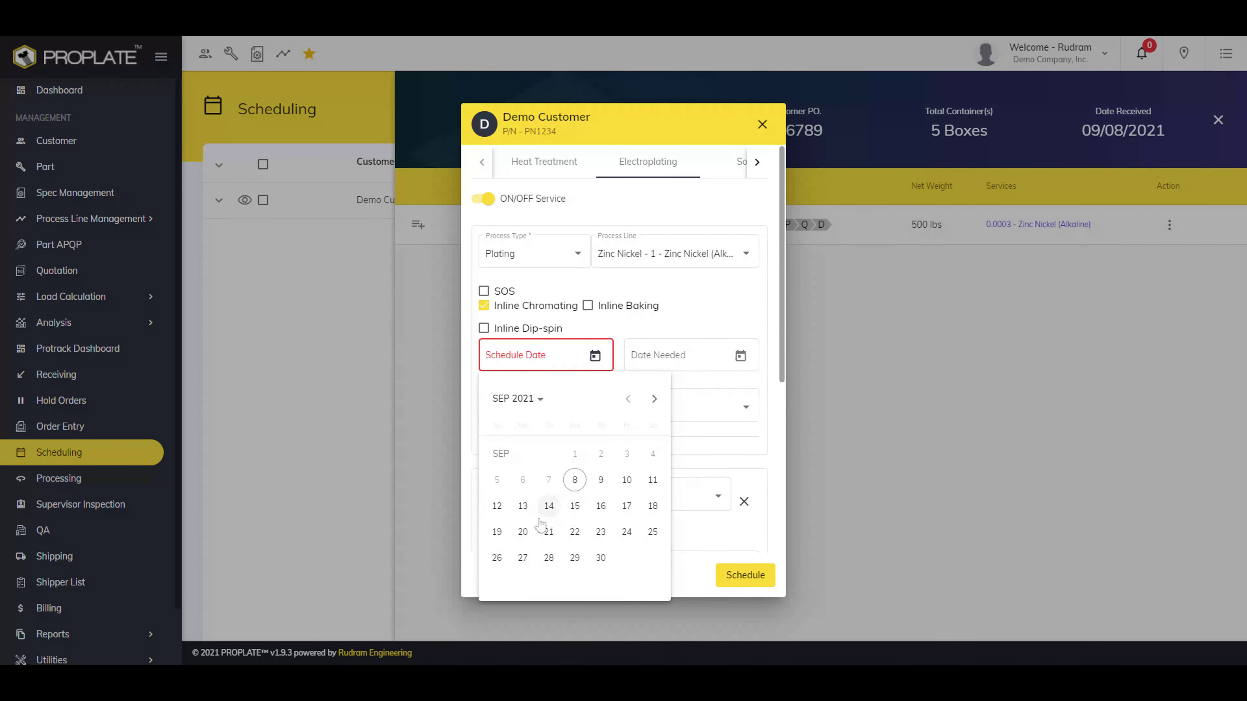
{"action": "left_click", "coordinate": [626, 480]}
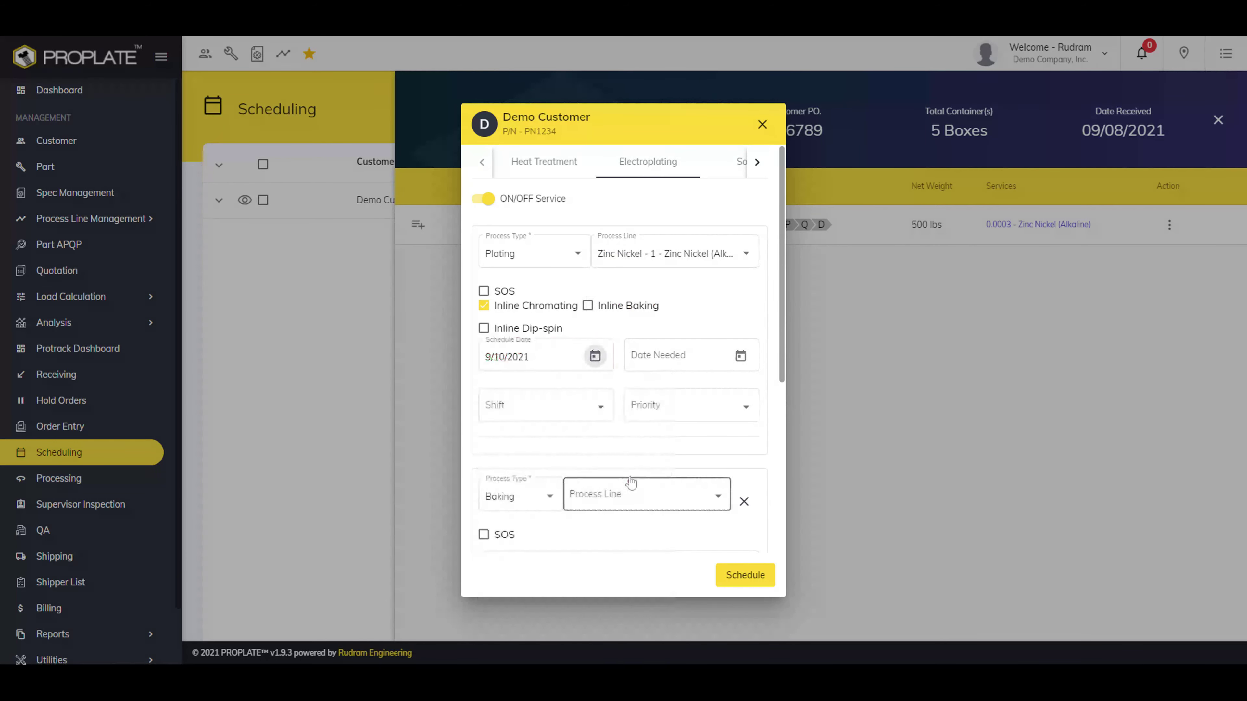
{"action": "left_click", "coordinate": [739, 357]}
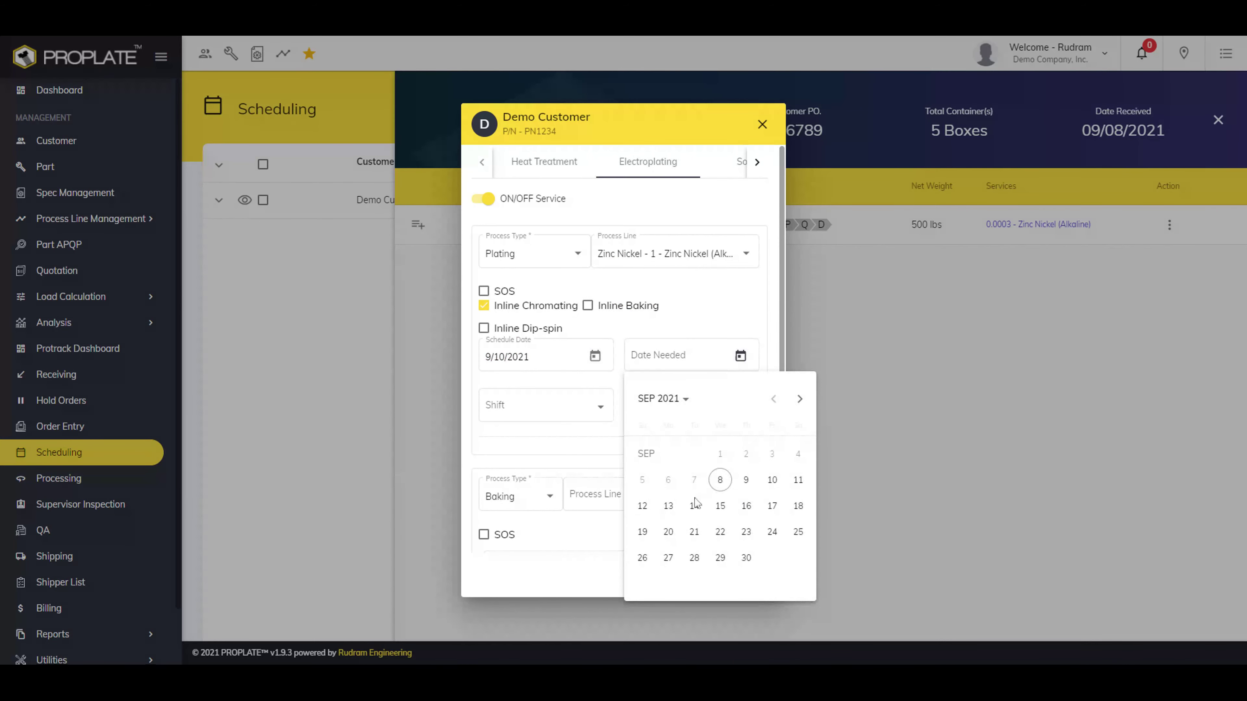
{"action": "left_click", "coordinate": [719, 506]}
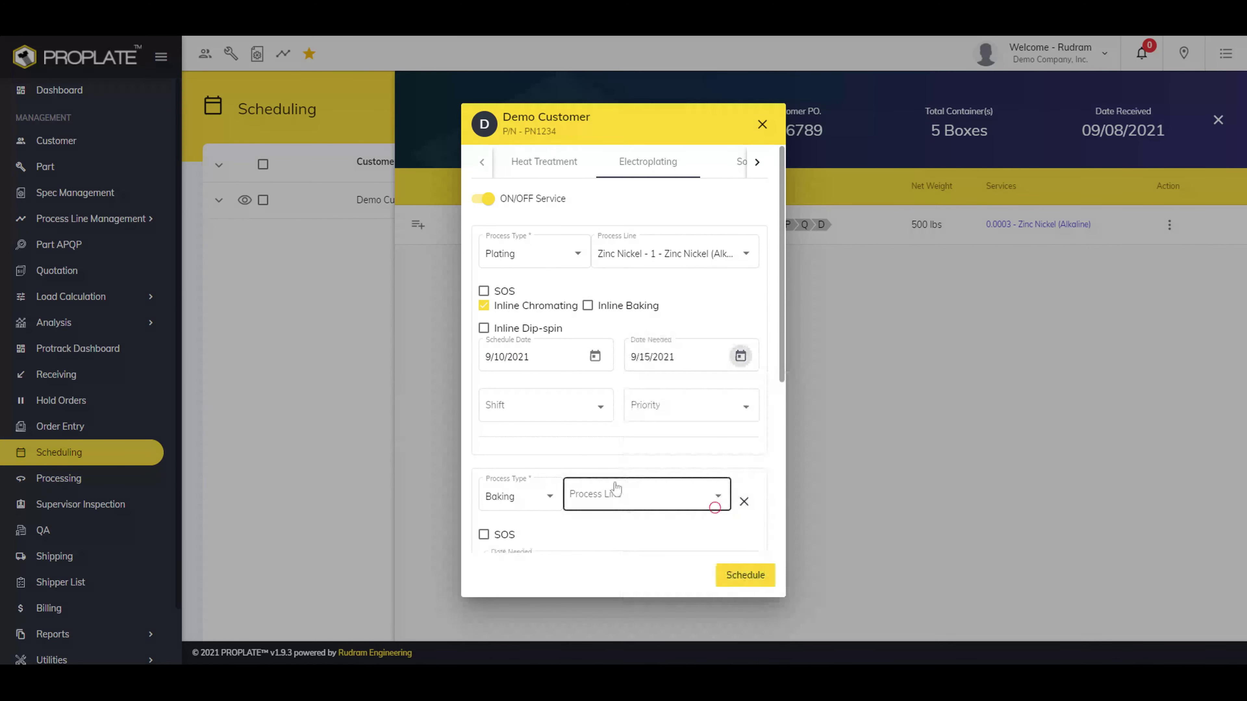
Assign the Baking process to the Batch - 3 line and schedule the part with the process flow Plating, then Baking.
{"action": "scroll", "coordinate": [566, 465], "scroll_direction": "down", "scroll_amount": 1}
{"action": "scroll", "coordinate": [565, 465], "scroll_direction": "down", "scroll_amount": 3}
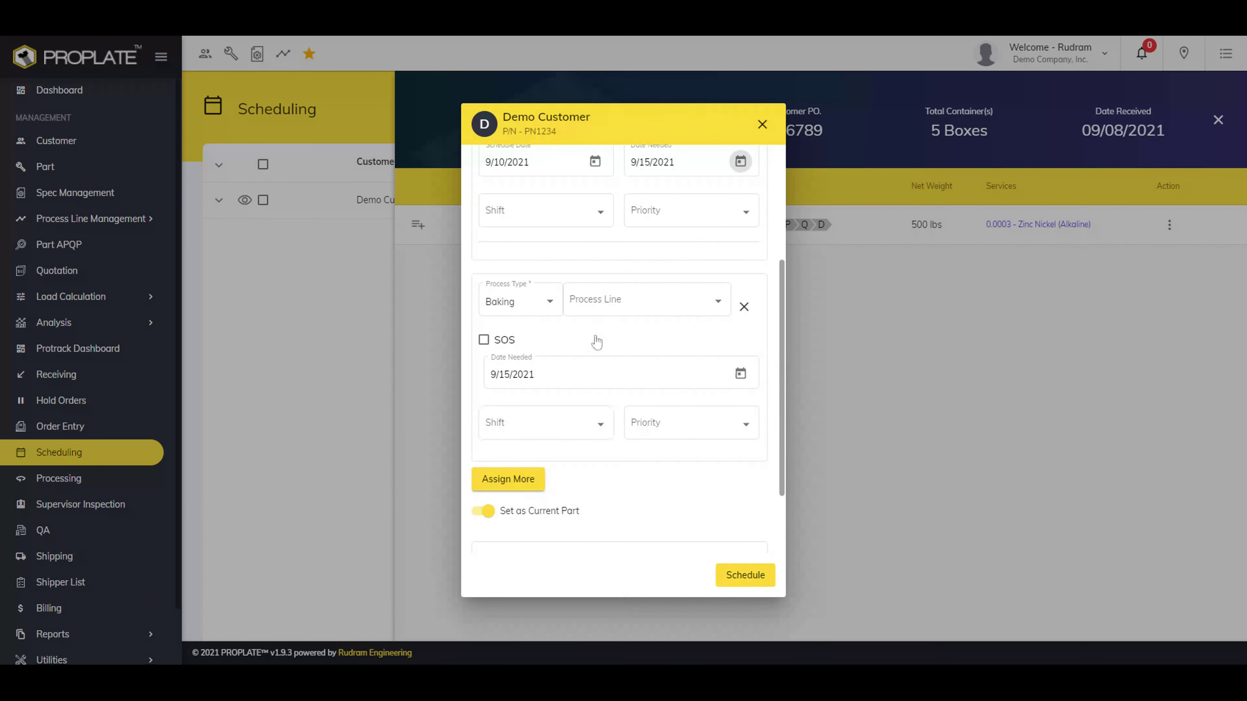
{"action": "left_click", "coordinate": [620, 315]}
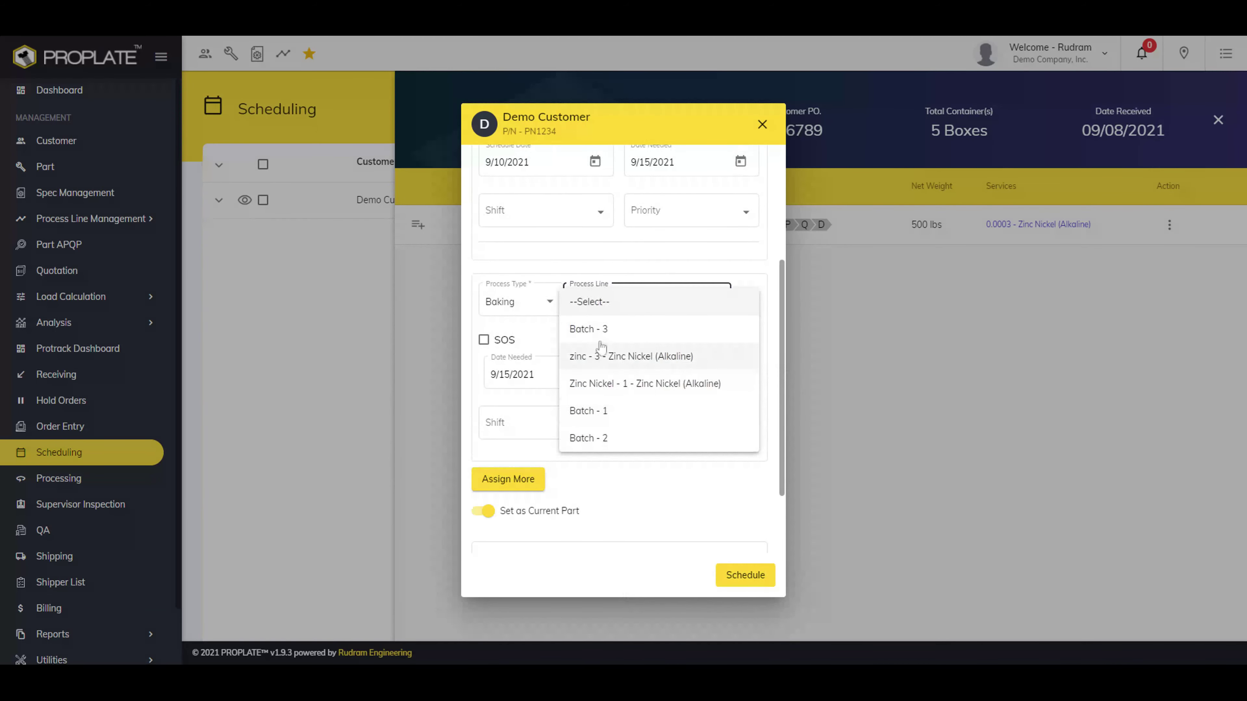
{"action": "left_click", "coordinate": [600, 330]}
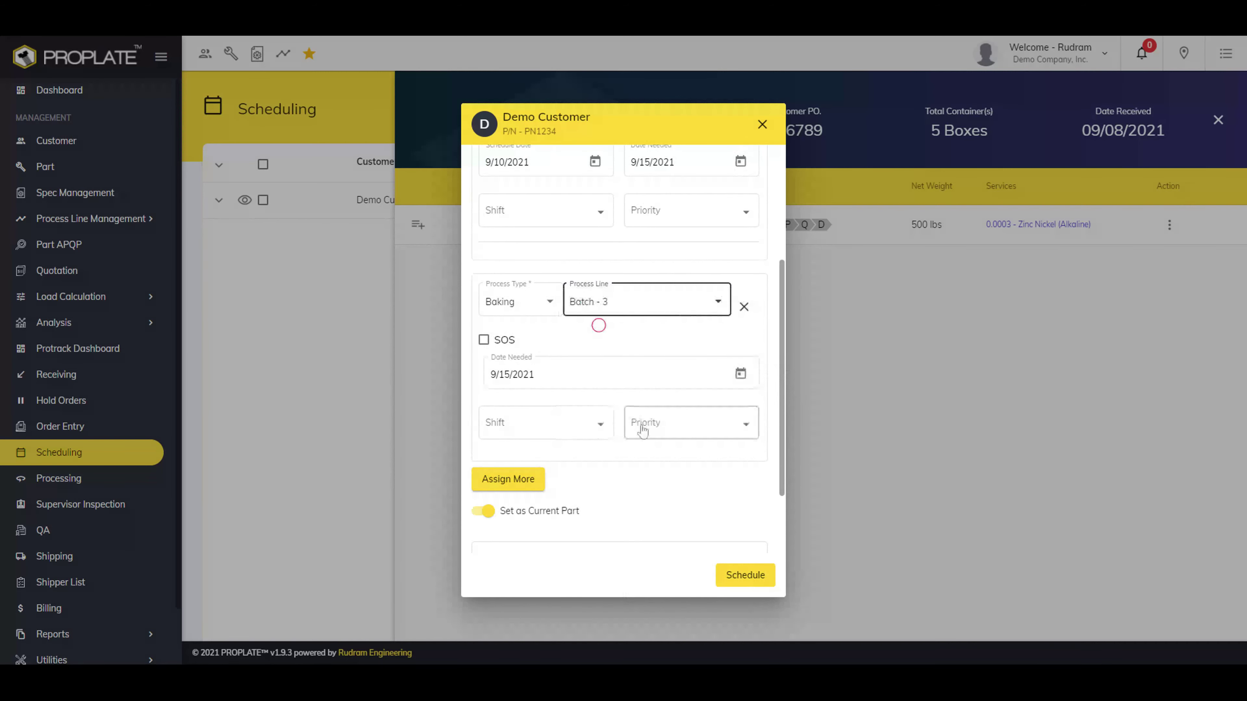
{"action": "left_click", "coordinate": [729, 578]}
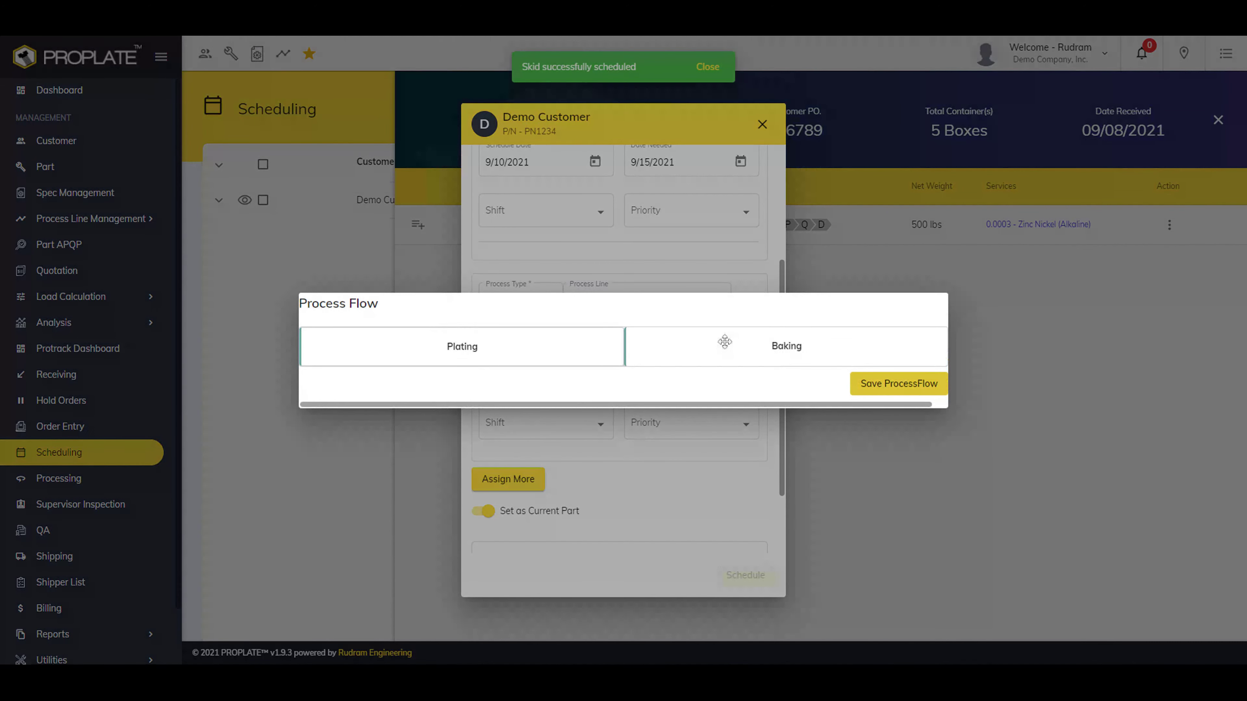
{"action": "left_click", "coordinate": [879, 394]}
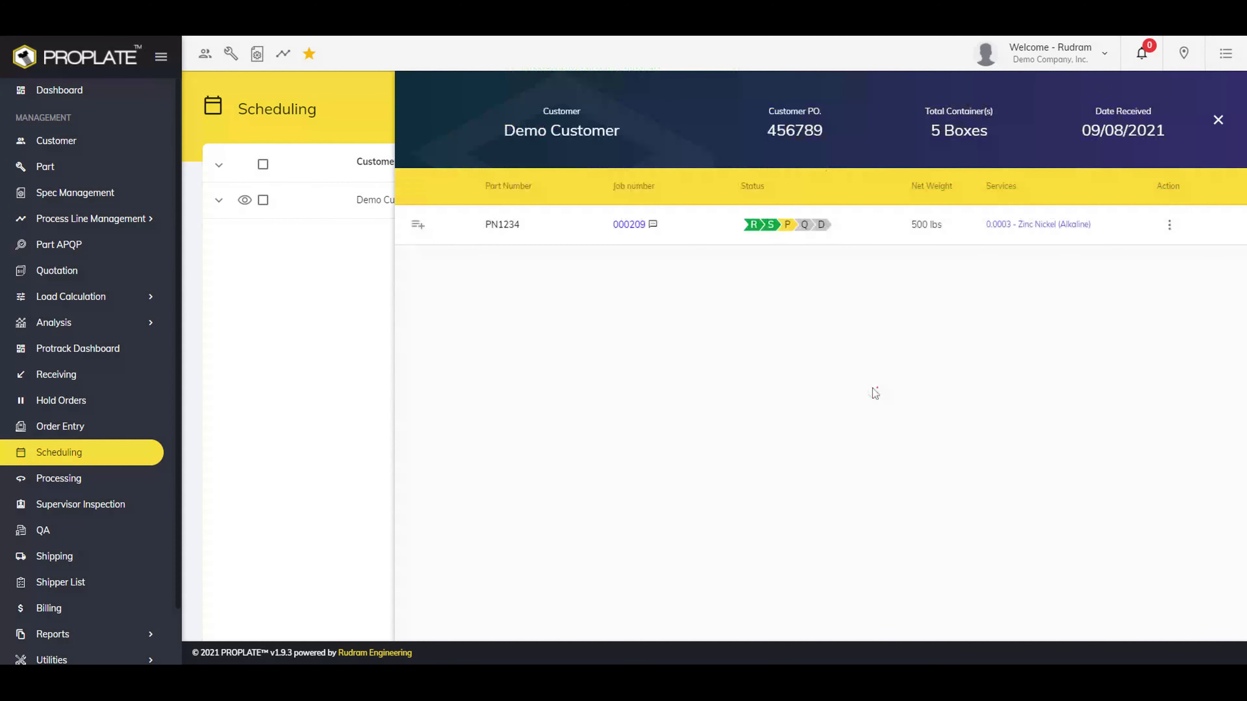
Reopen the process flow of part PN1234, shift the Baking stage while keeping it after Plating, and save the flow.
{"action": "left_click", "coordinate": [1170, 225]}
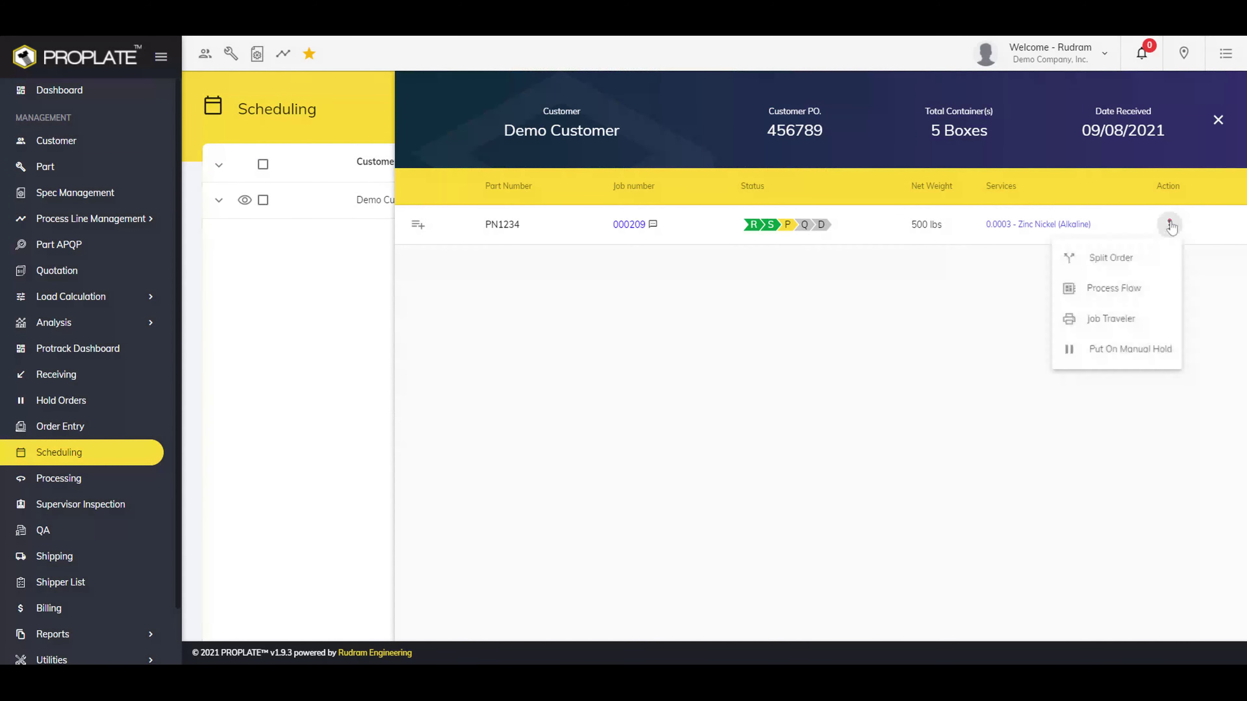
{"action": "left_click", "coordinate": [1112, 295]}
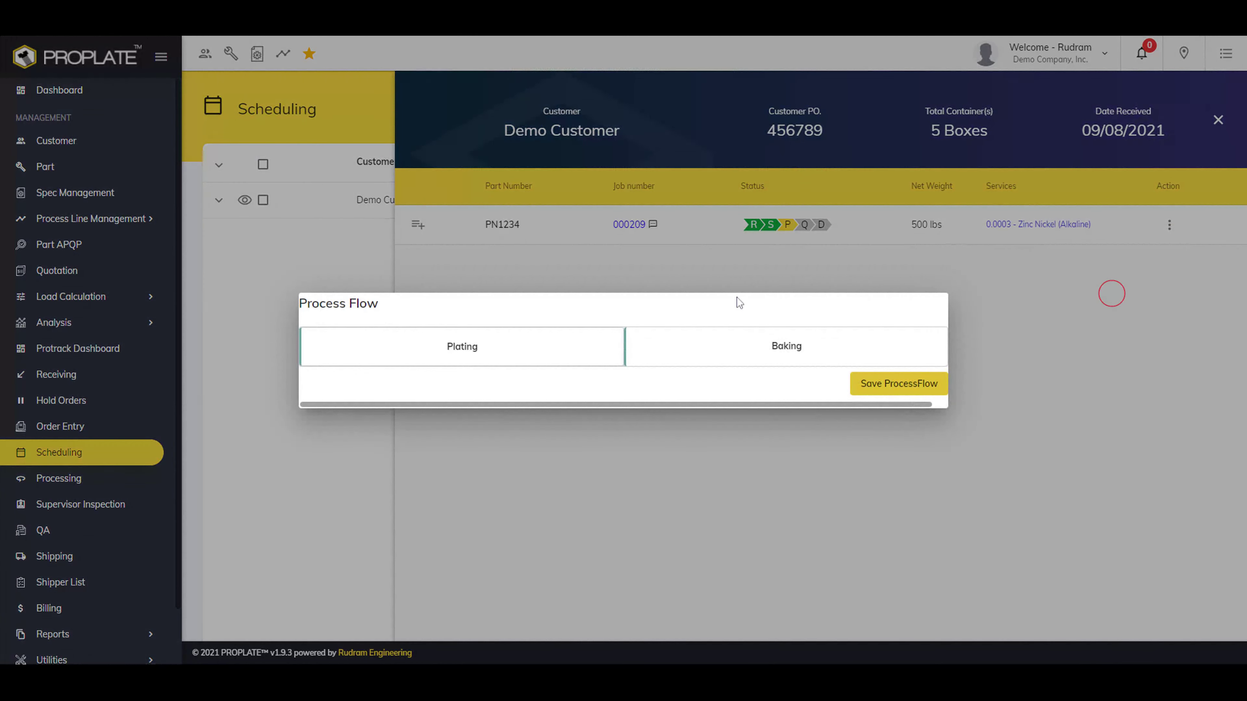
{"action": "left_click_drag", "start_coordinate": [636, 328], "coordinate": [844, 372]}
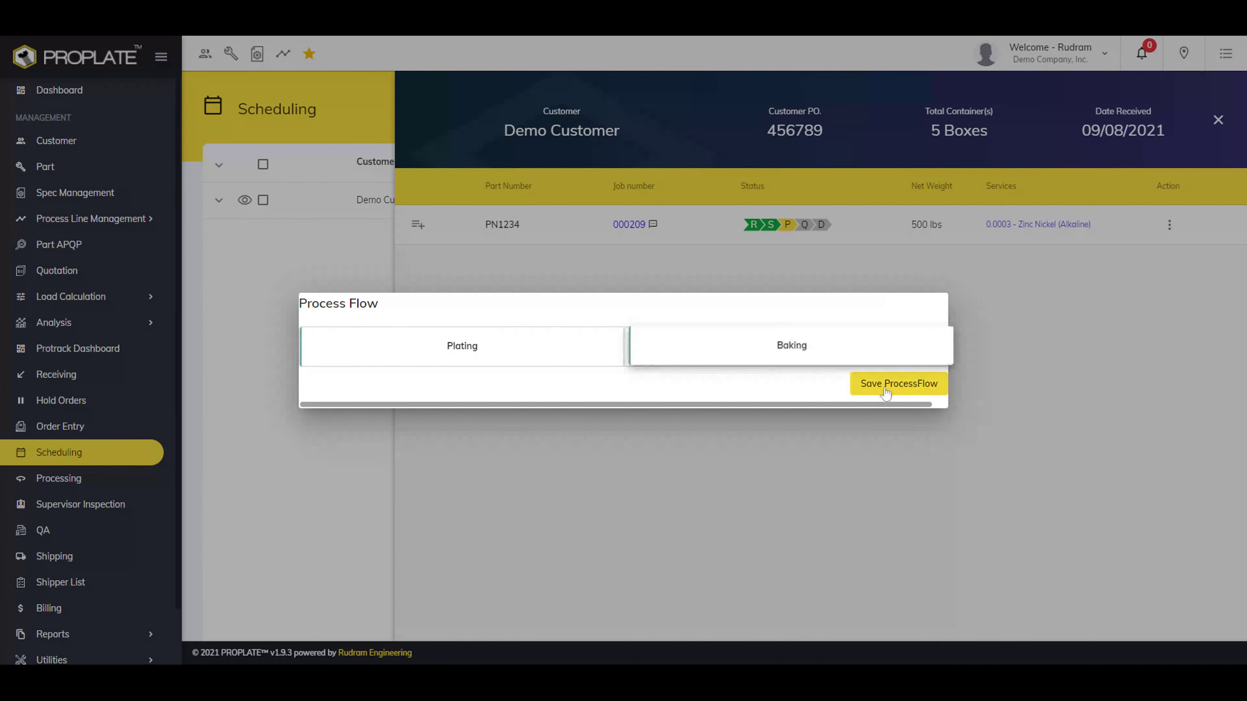
{"action": "left_click", "coordinate": [931, 391]}
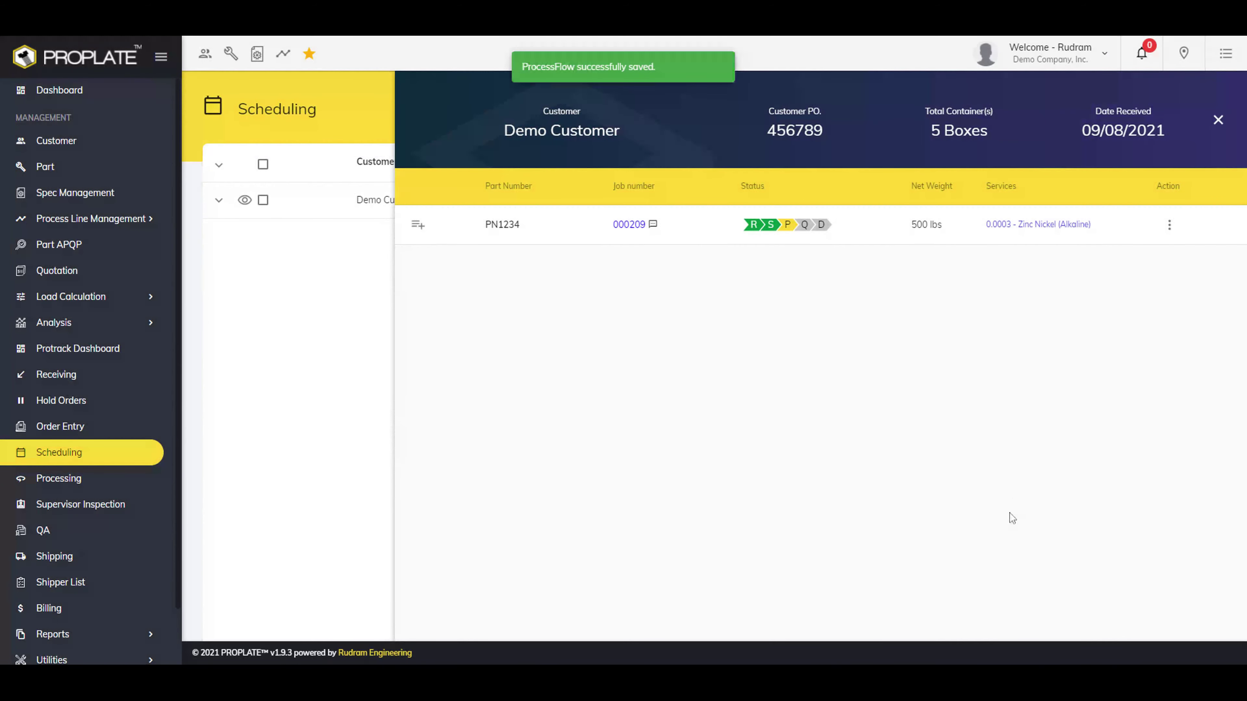
Unschedule part PN1234 so its services reset to the order entry defaults.
{"action": "left_click", "coordinate": [771, 226]}
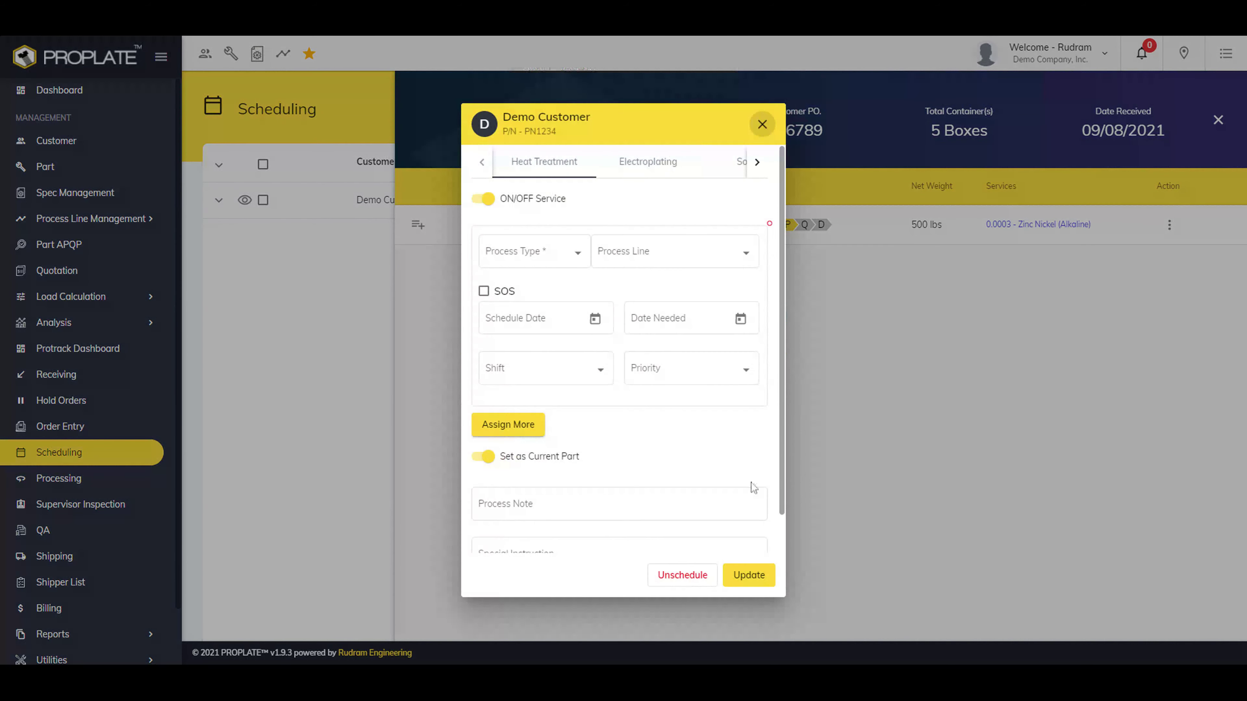
{"action": "left_click", "coordinate": [689, 586]}
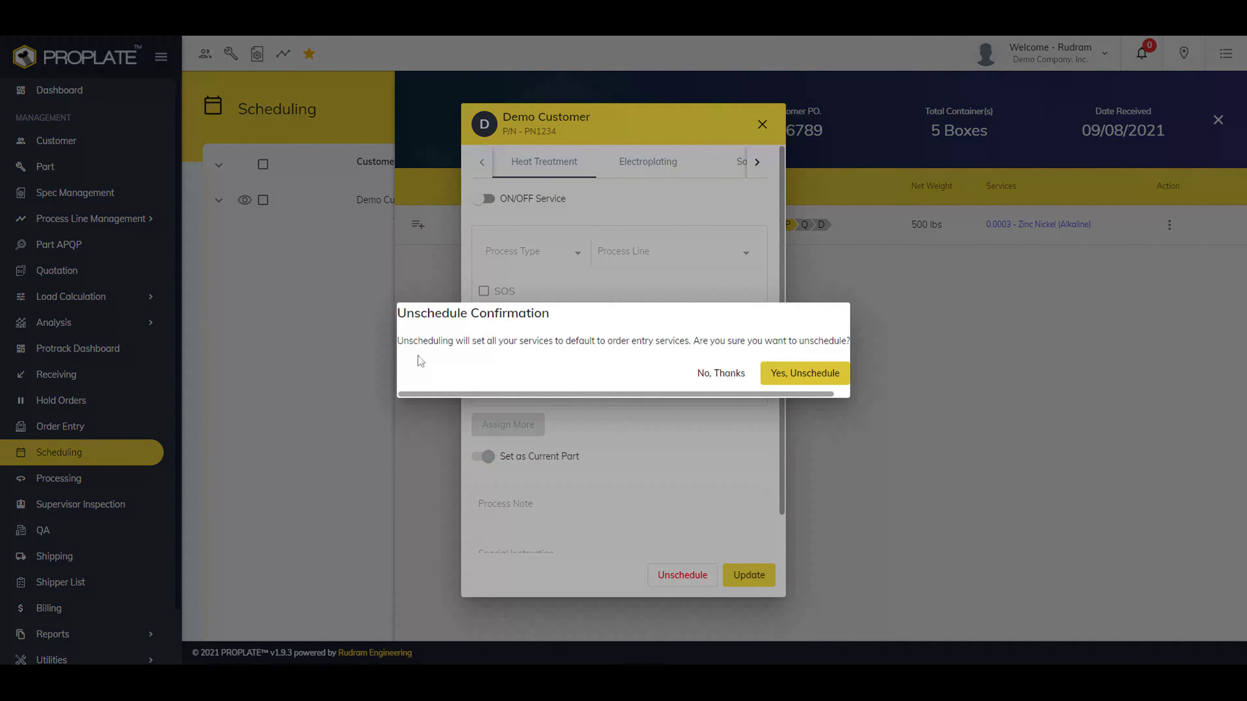
{"action": "left_click", "coordinate": [792, 374]}
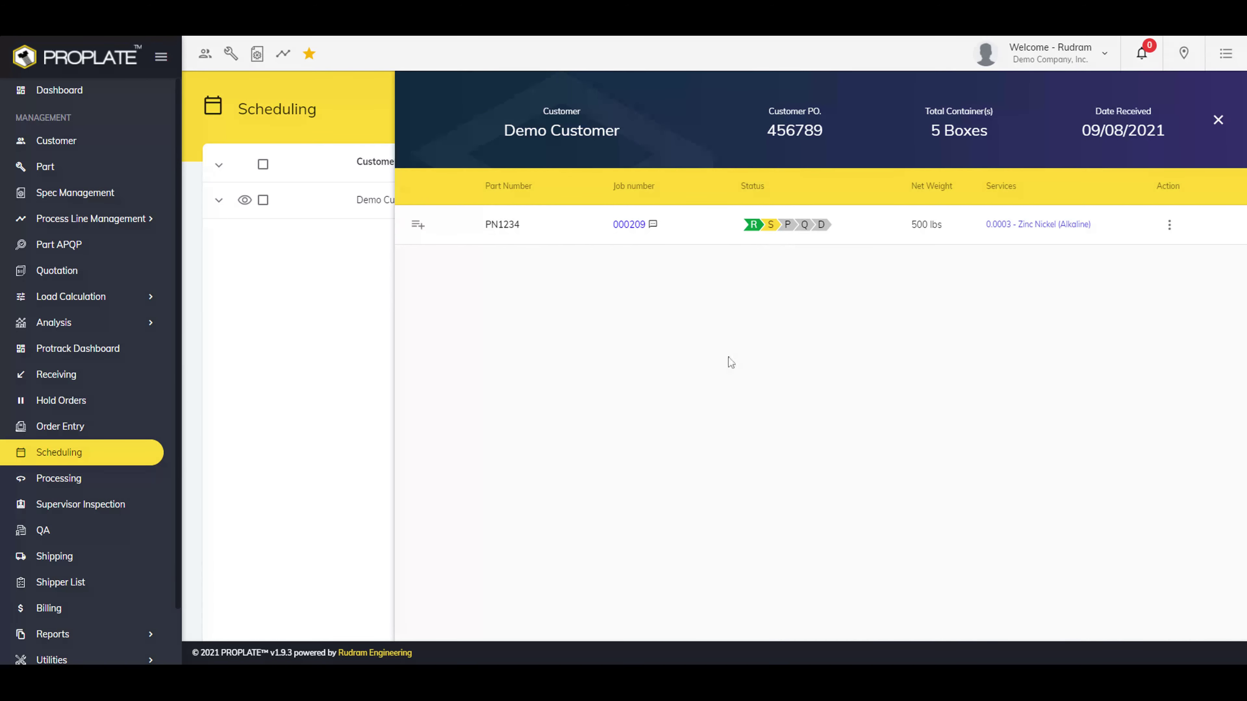
Reopen the scheduling form for part PN1234 and select the Zinc Nickel - 1 line for electroplating's Plating process.
{"action": "left_click", "coordinate": [771, 226]}
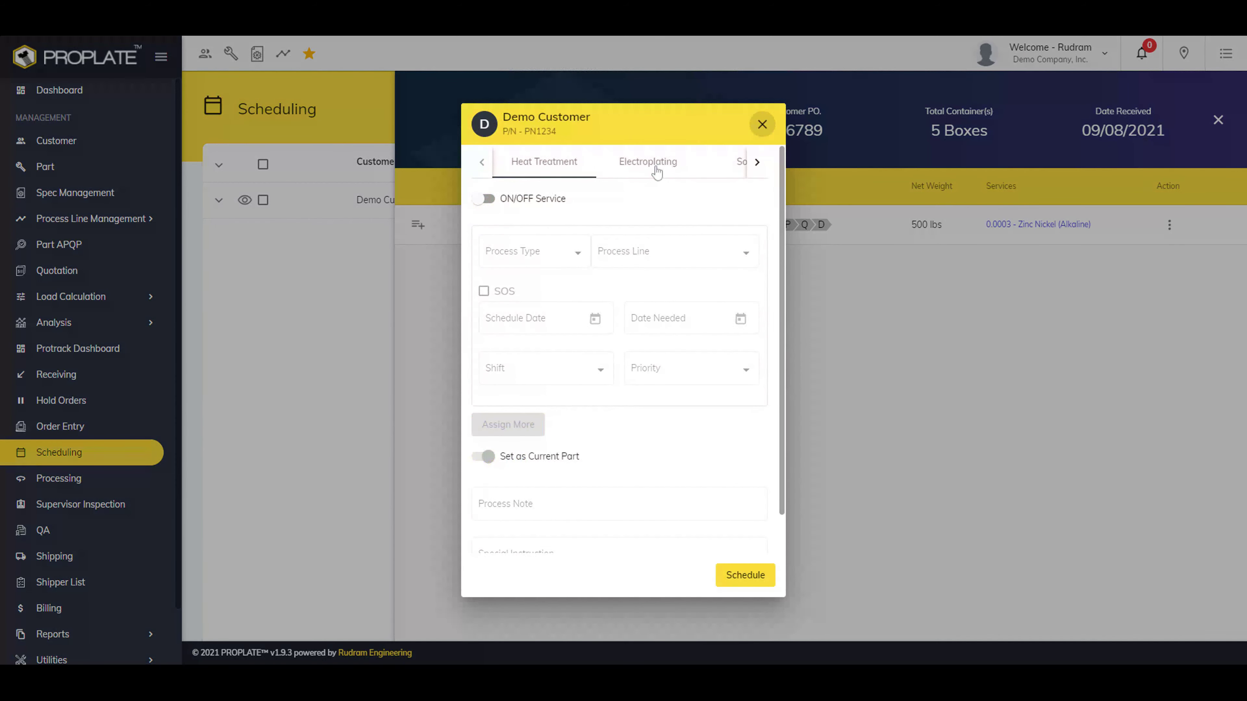
{"action": "left_click", "coordinate": [656, 172]}
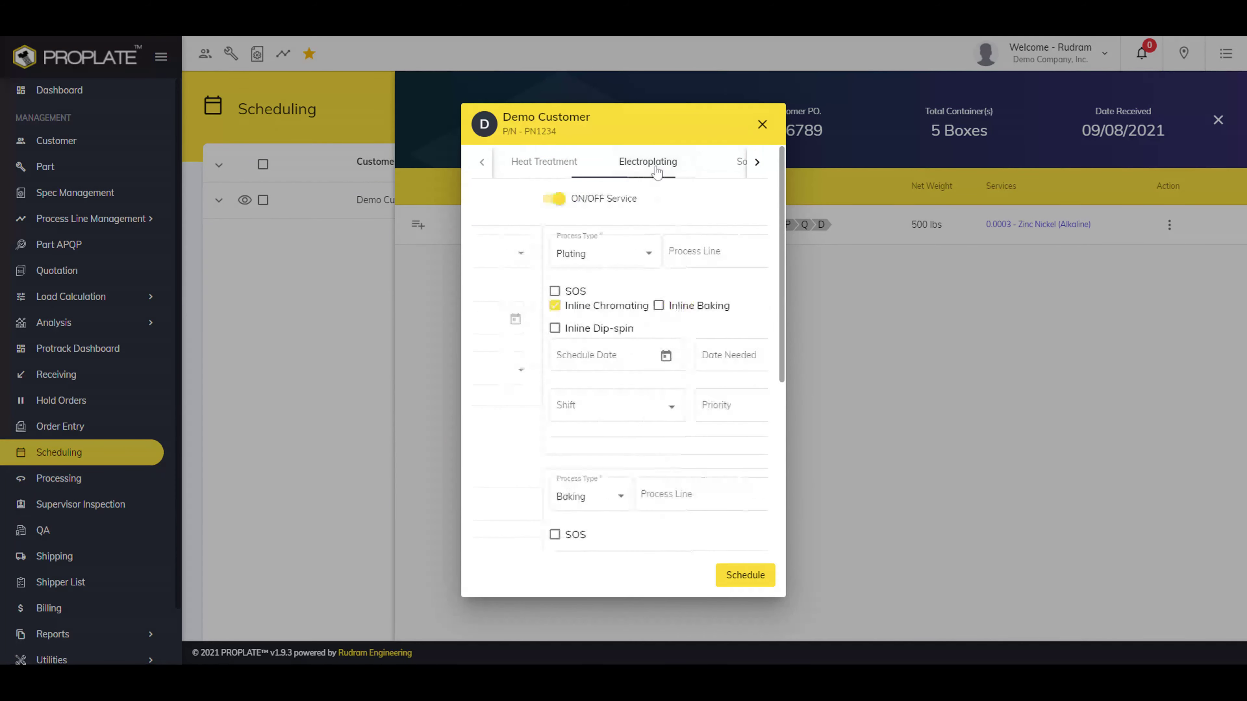
{"action": "left_click", "coordinate": [670, 256]}
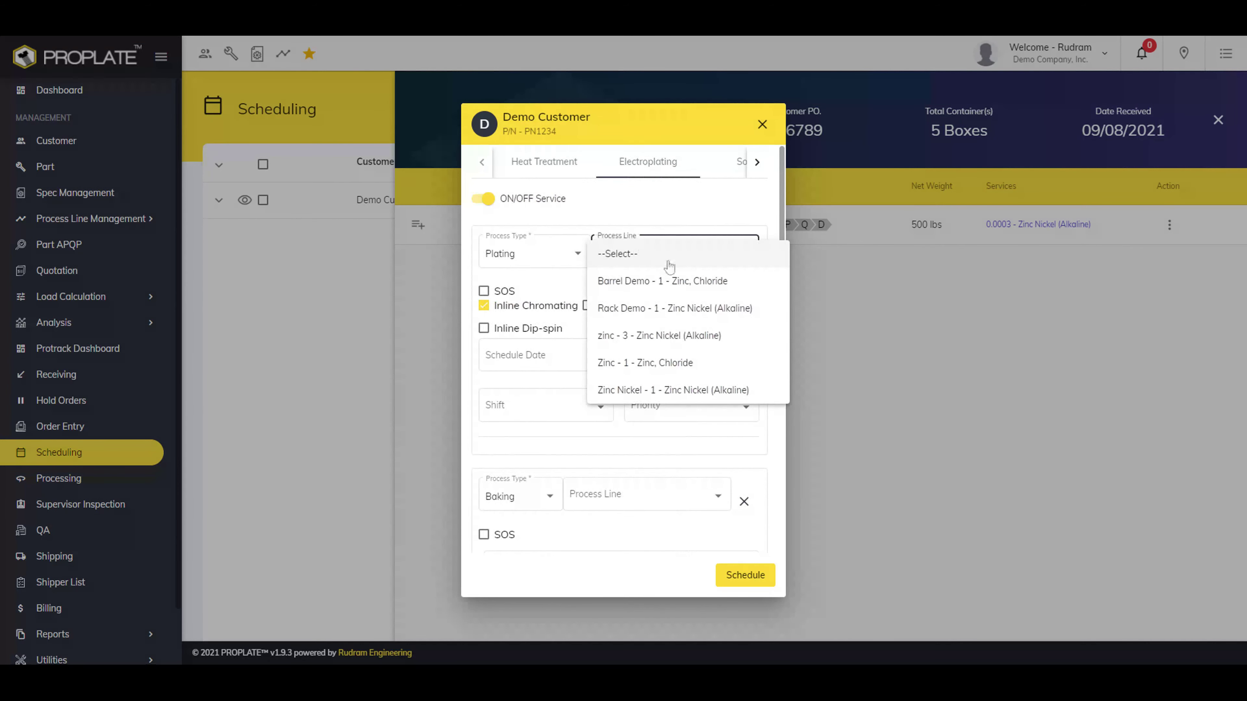
{"action": "left_click", "coordinate": [666, 391]}
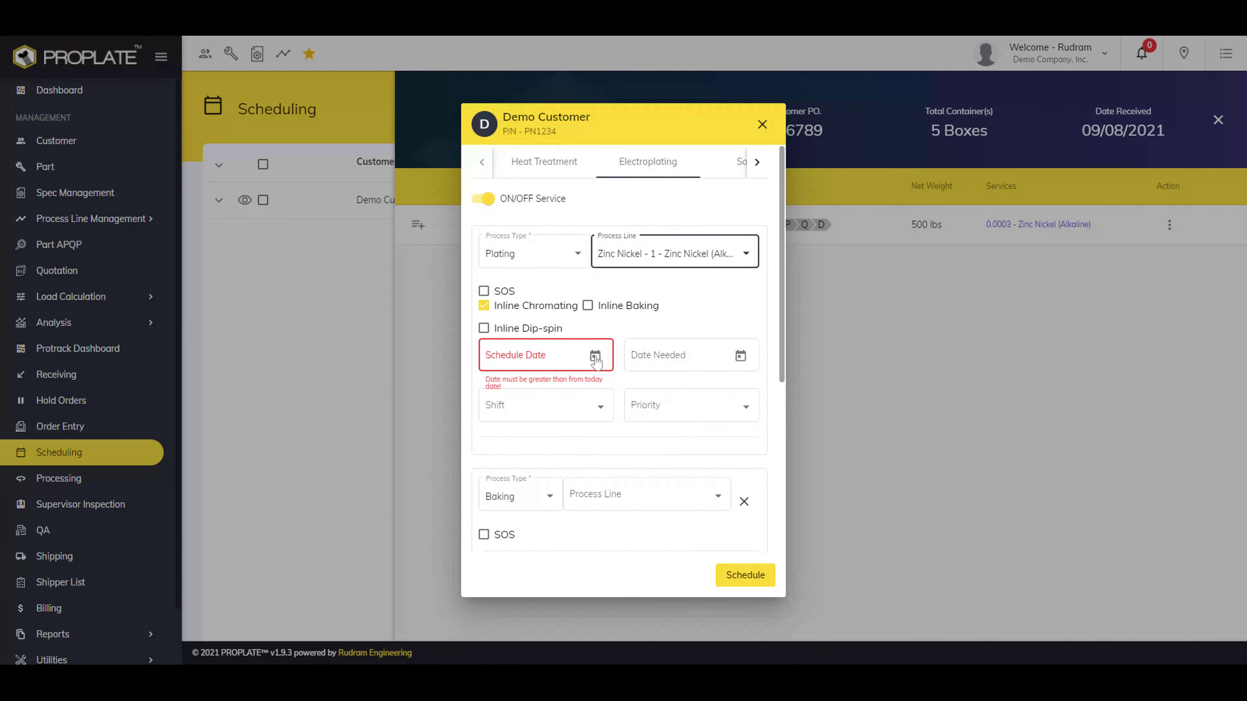
Schedule the Plating process for 9/10/2021 with 9/15/2021 as the date needed.
{"action": "left_click", "coordinate": [595, 357]}
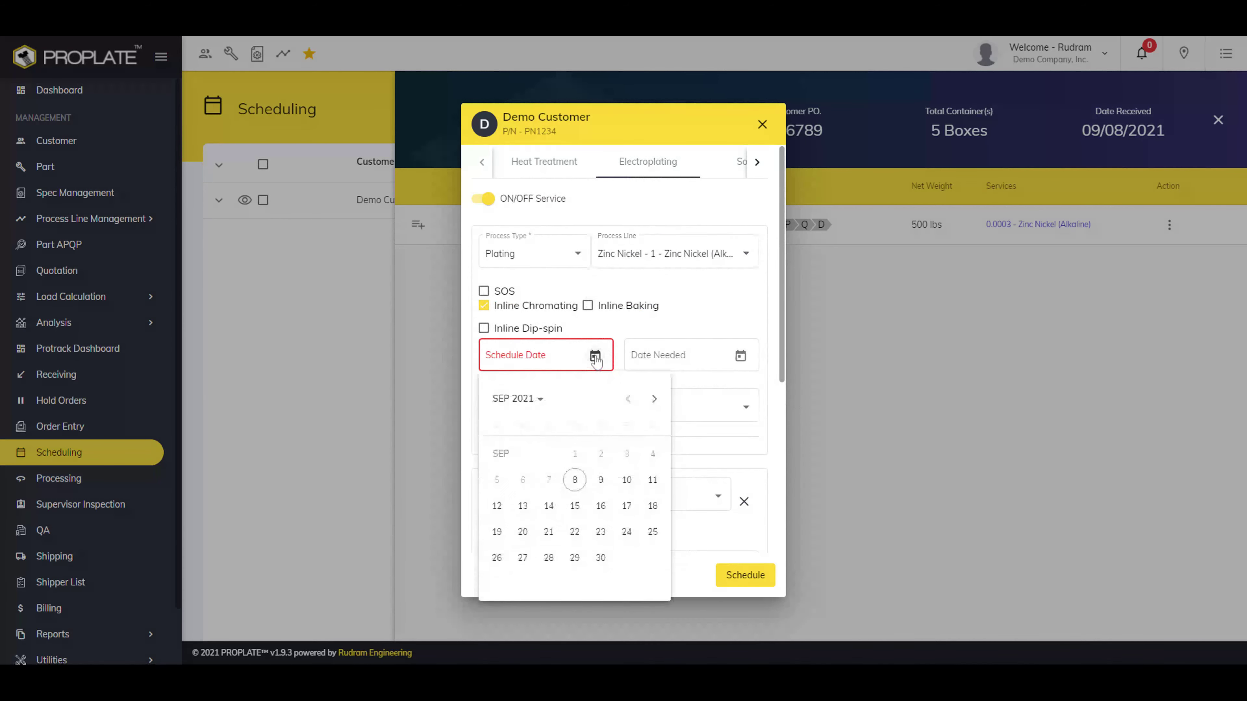
{"action": "left_click", "coordinate": [574, 505]}
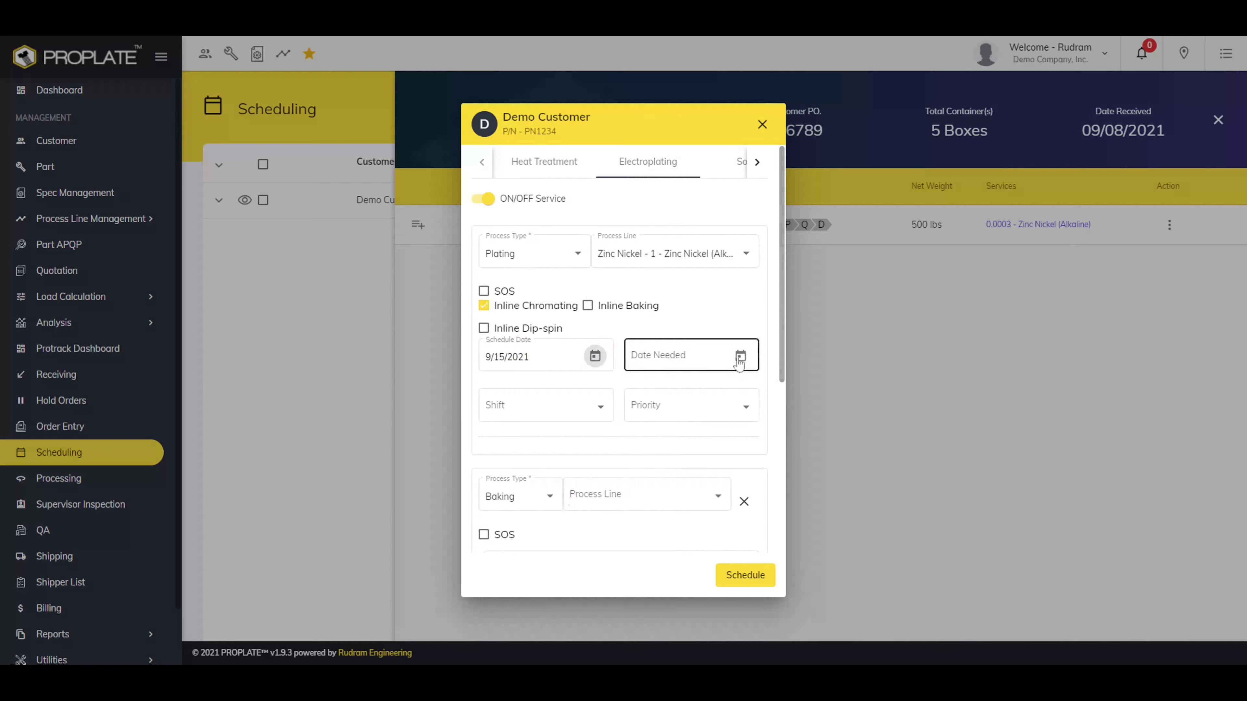
{"action": "left_click", "coordinate": [594, 357]}
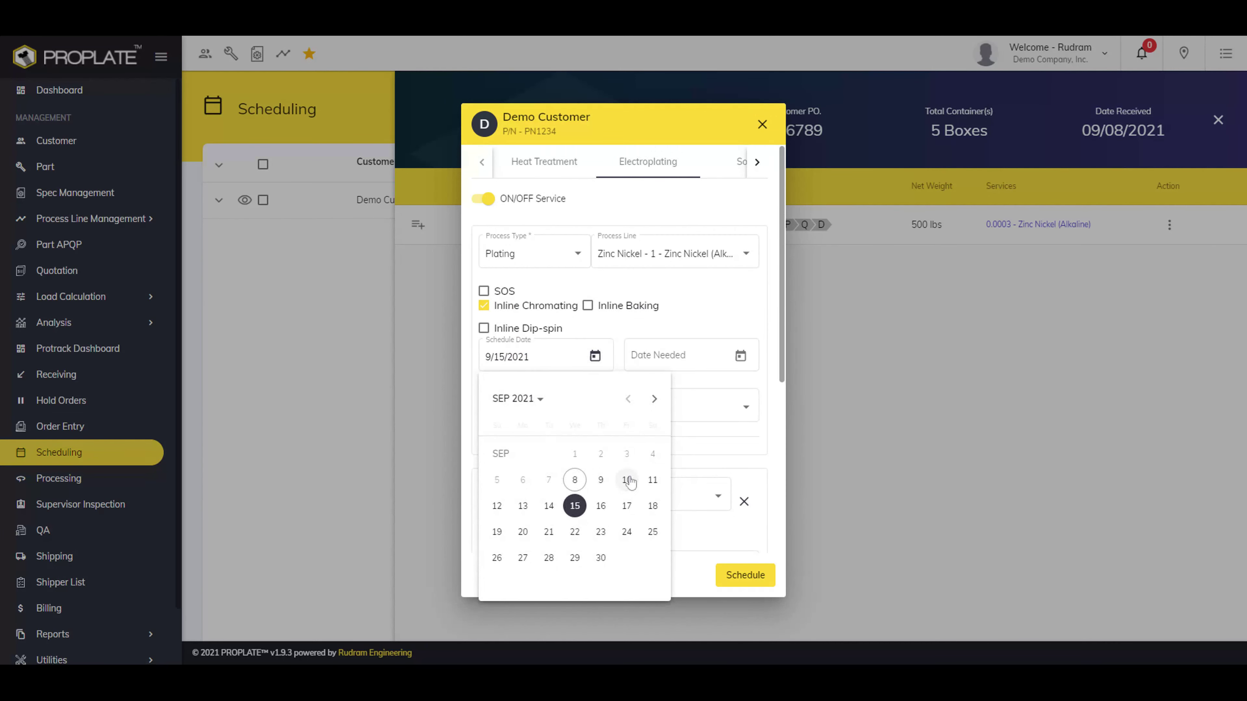
{"action": "left_click", "coordinate": [627, 480]}
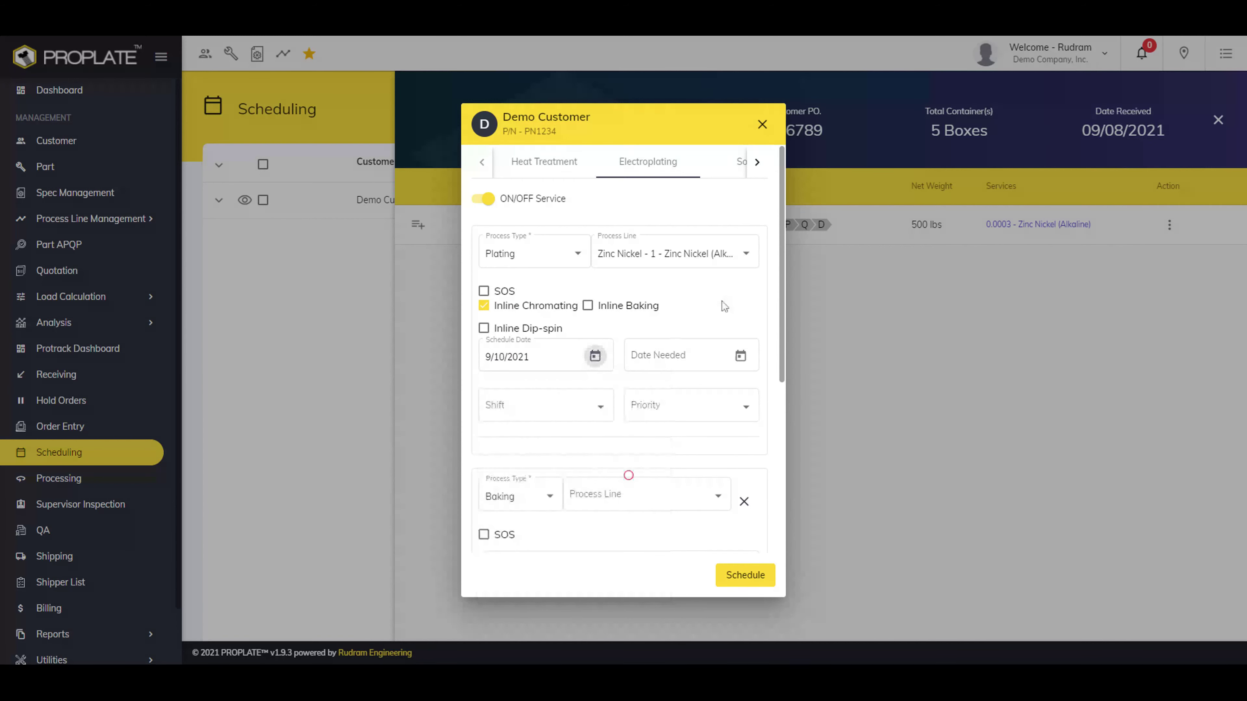
{"action": "left_click", "coordinate": [717, 357]}
{"action": "left_click", "coordinate": [720, 507]}
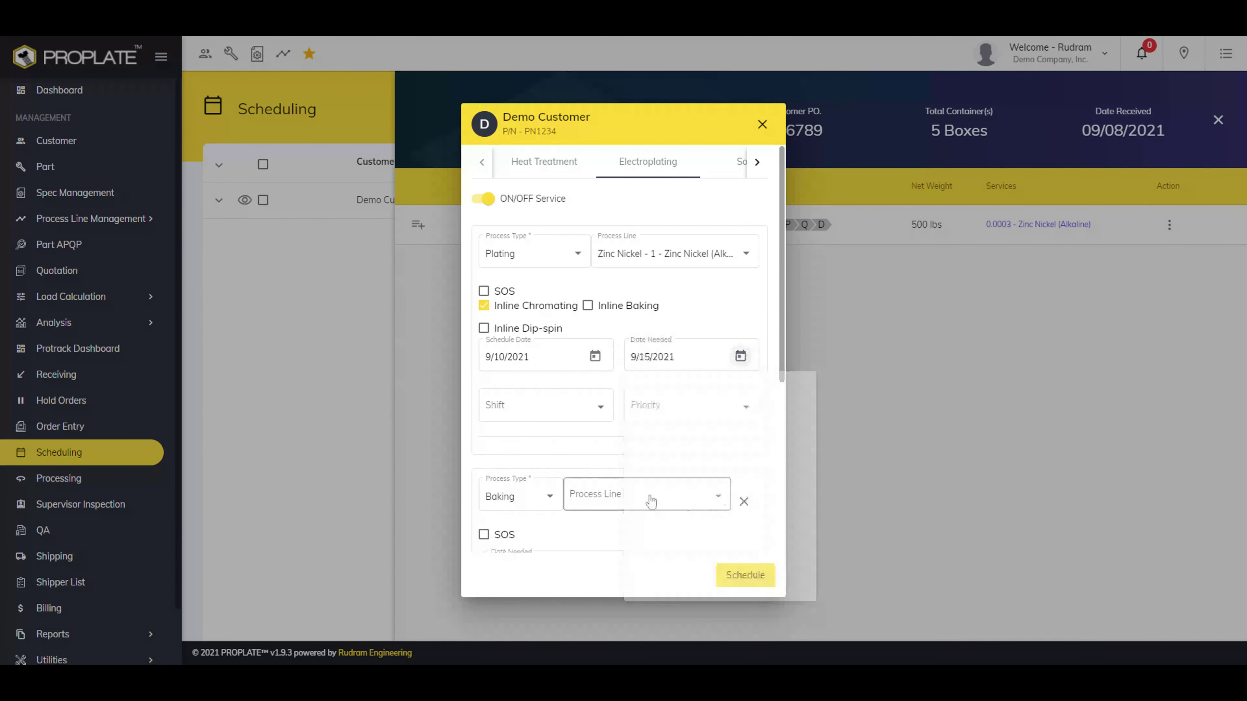
Schedule part PN1234 with its Baking process on the Batch - 3 line and save the process flow.
{"action": "scroll", "coordinate": [599, 492], "scroll_direction": "down", "scroll_amount": 5}
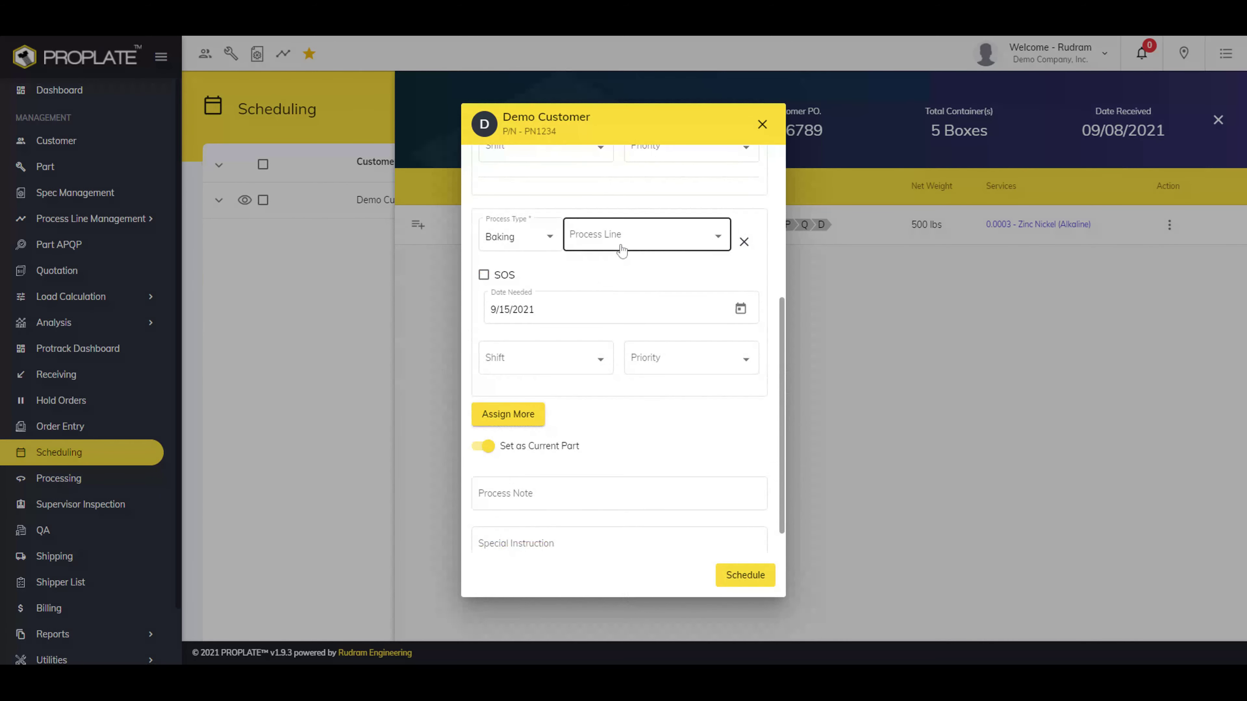
{"action": "left_click", "coordinate": [622, 250]}
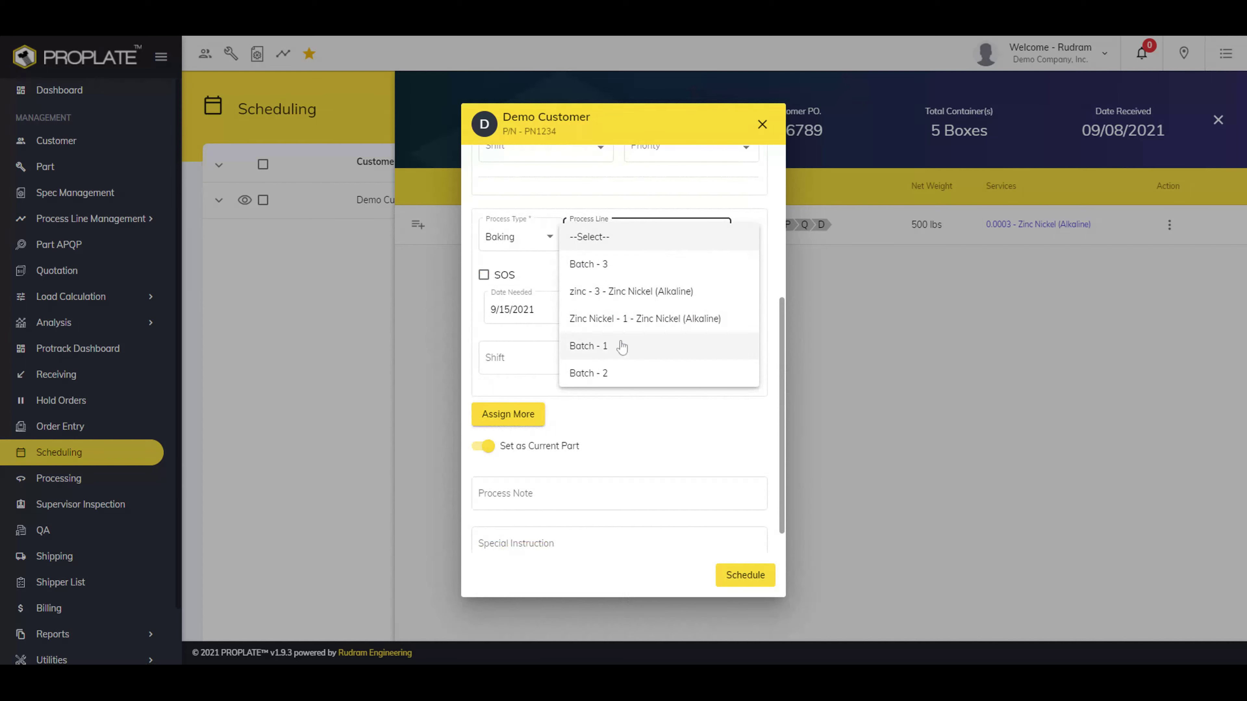
{"action": "left_click", "coordinate": [591, 266]}
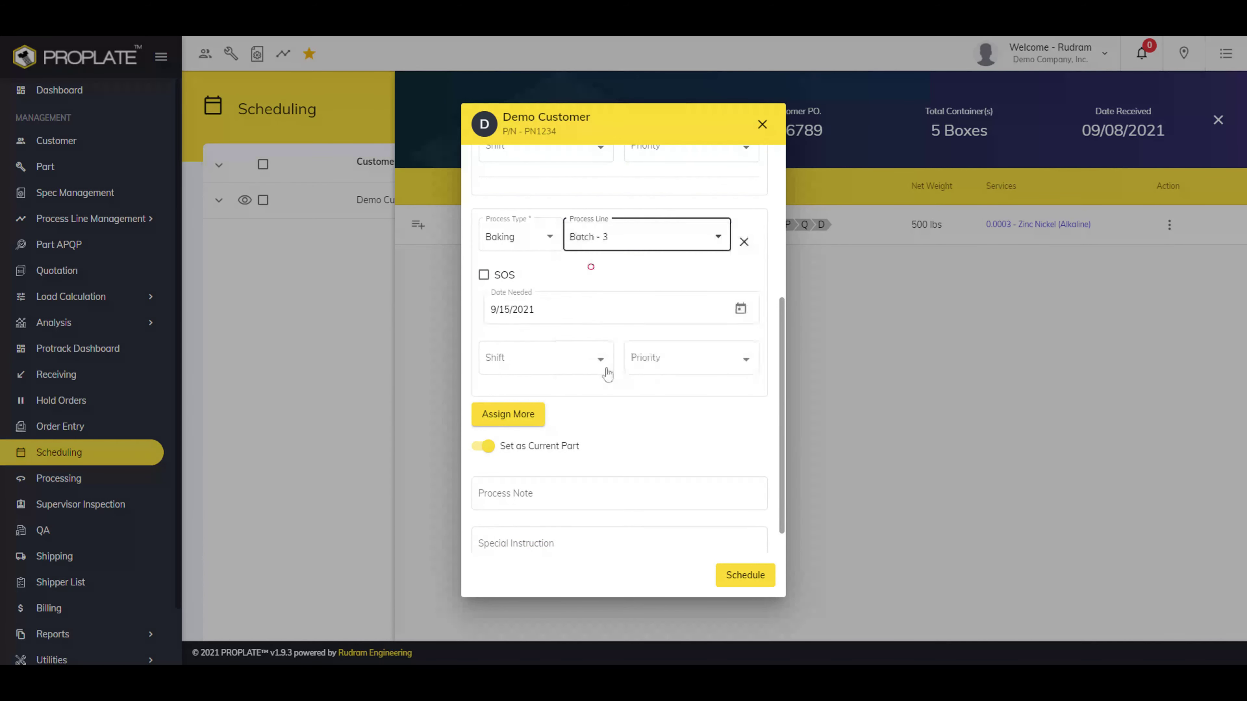
{"action": "left_click", "coordinate": [742, 576]}
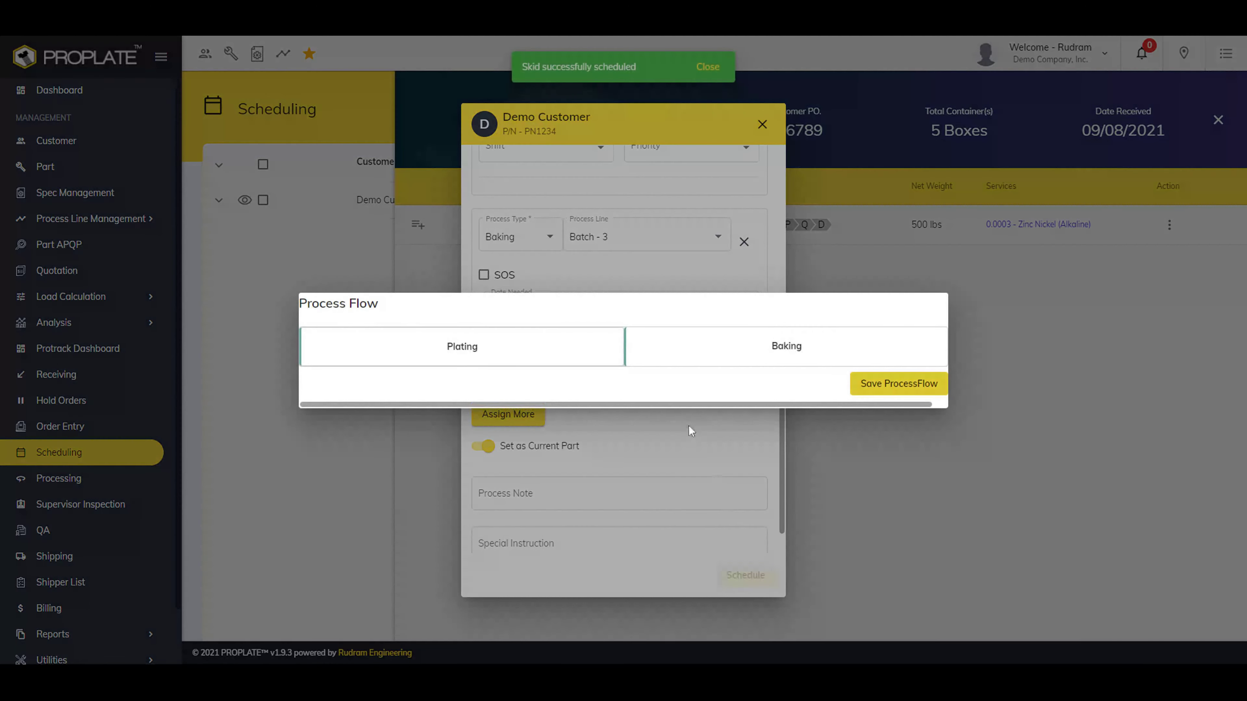
{"action": "left_click", "coordinate": [881, 388]}
{"action": "left_click", "coordinate": [878, 385]}
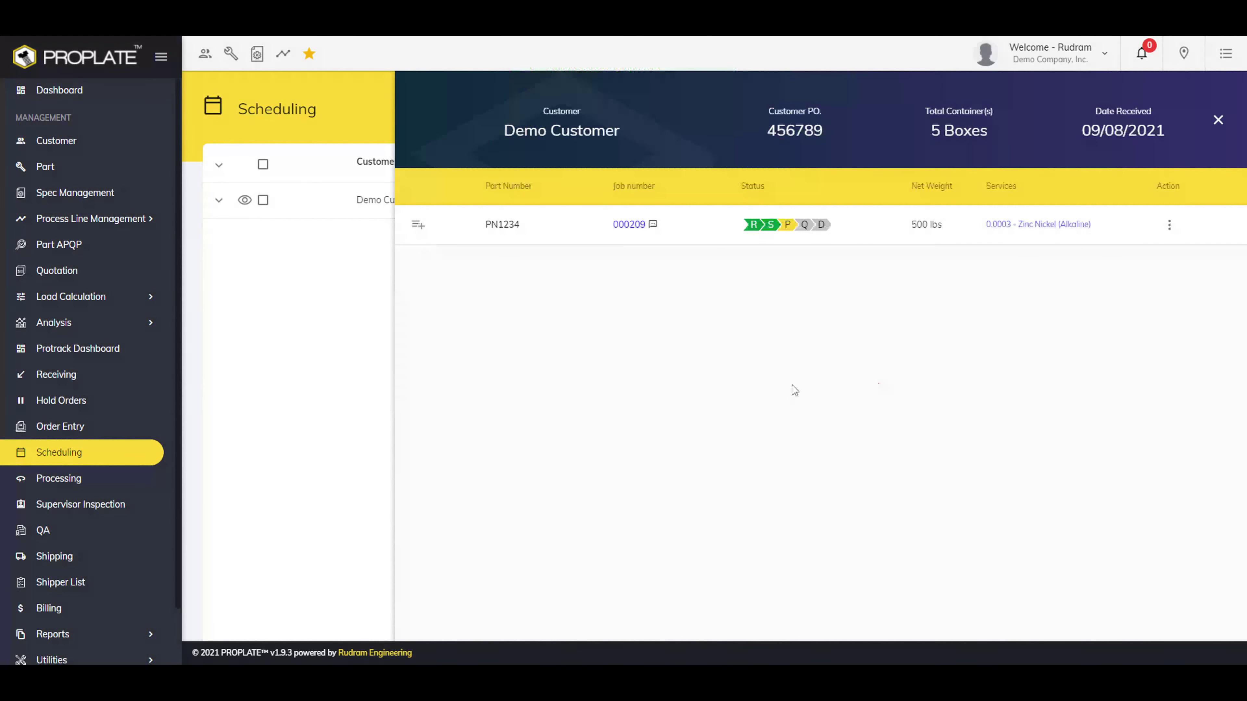
Close the part details, clear the order search and filter the scheduling list by Scheduled Orders.
{"action": "left_click", "coordinate": [352, 357]}
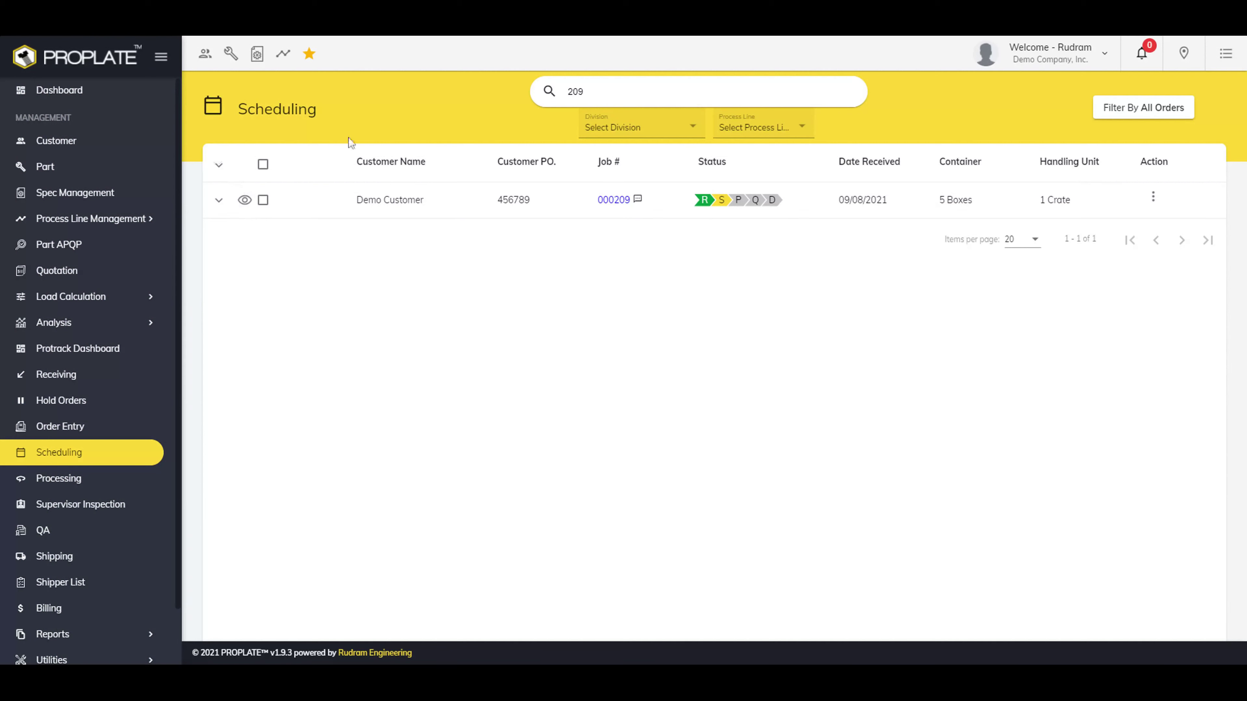
{"action": "key", "text": "BackSpace"}
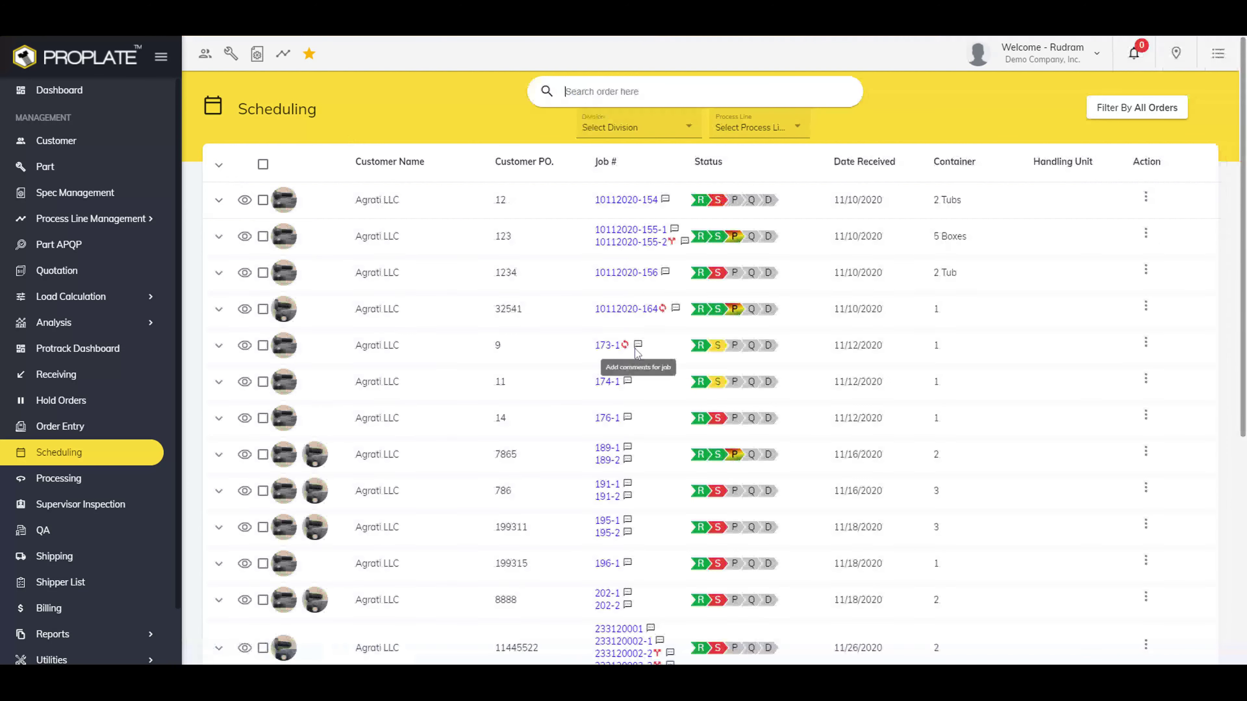
{"action": "left_click", "coordinate": [1138, 111]}
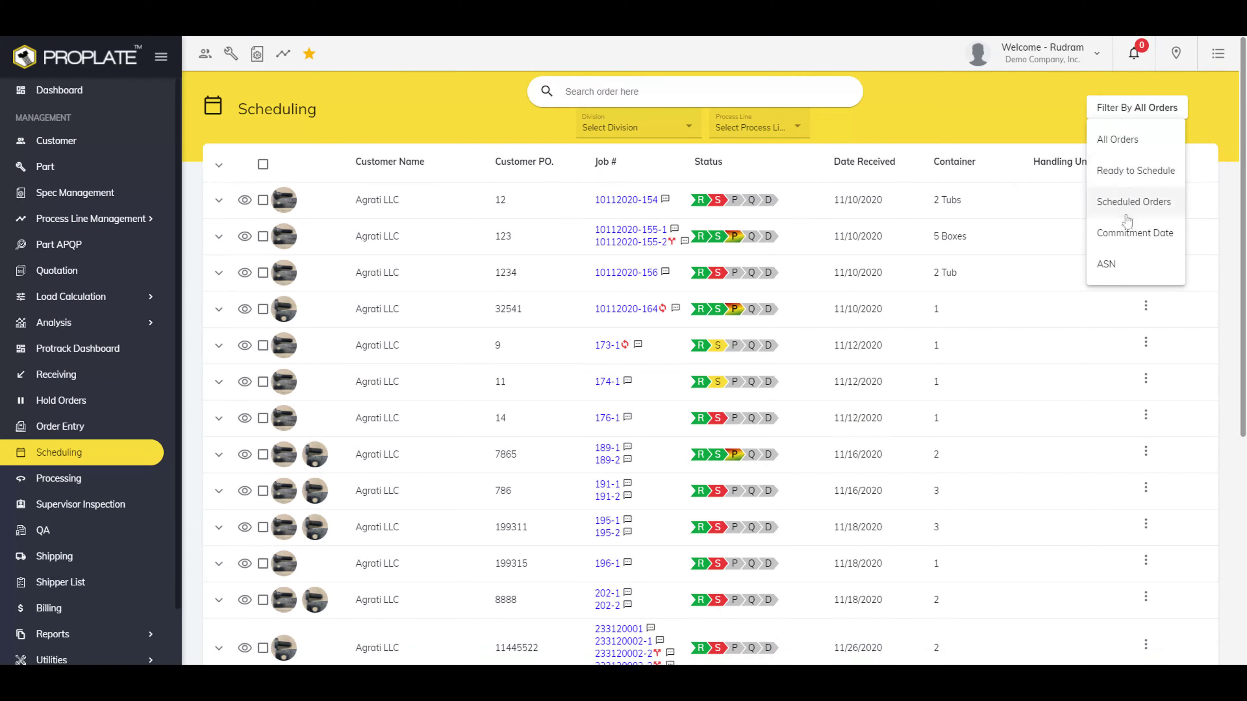
{"action": "left_click", "coordinate": [1106, 205]}
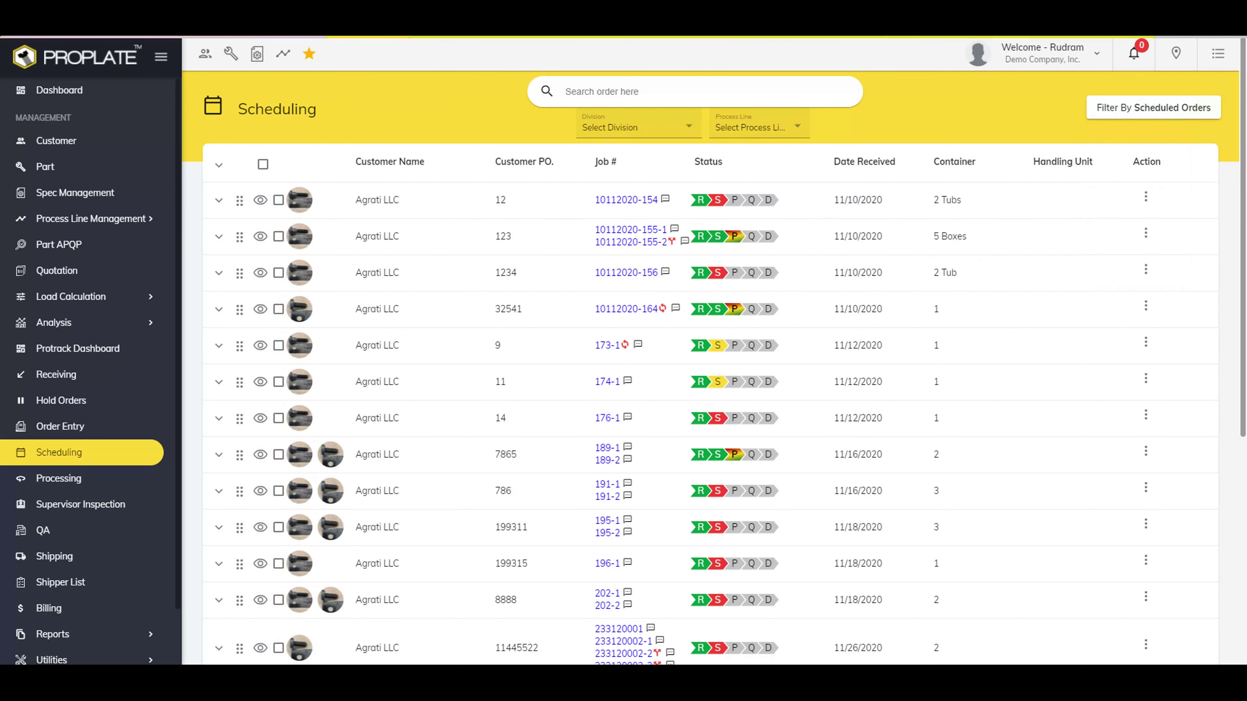
Filter the scheduled orders by the Zinc Nickel - 1 process line and move part PN1234's order to the first position.
{"action": "left_click", "coordinate": [763, 131]}
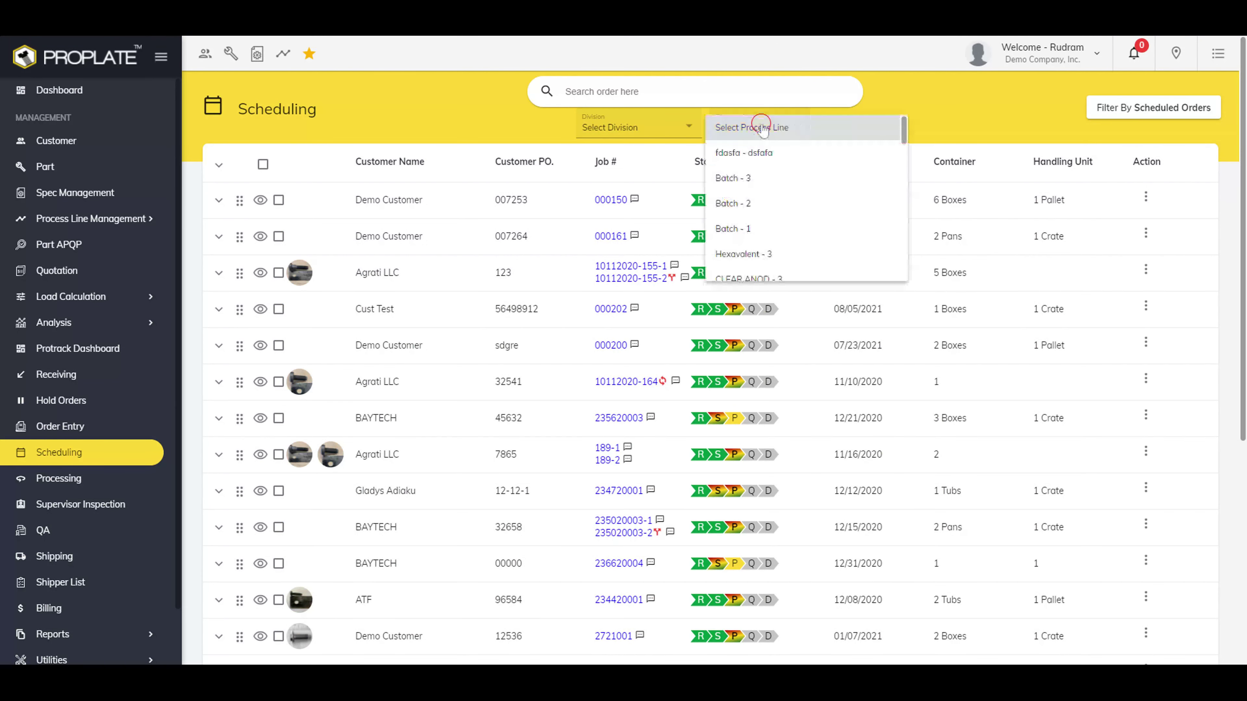
{"action": "scroll", "coordinate": [745, 176], "scroll_direction": "down", "scroll_amount": 2}
{"action": "scroll", "coordinate": [745, 176], "scroll_direction": "down", "scroll_amount": 4}
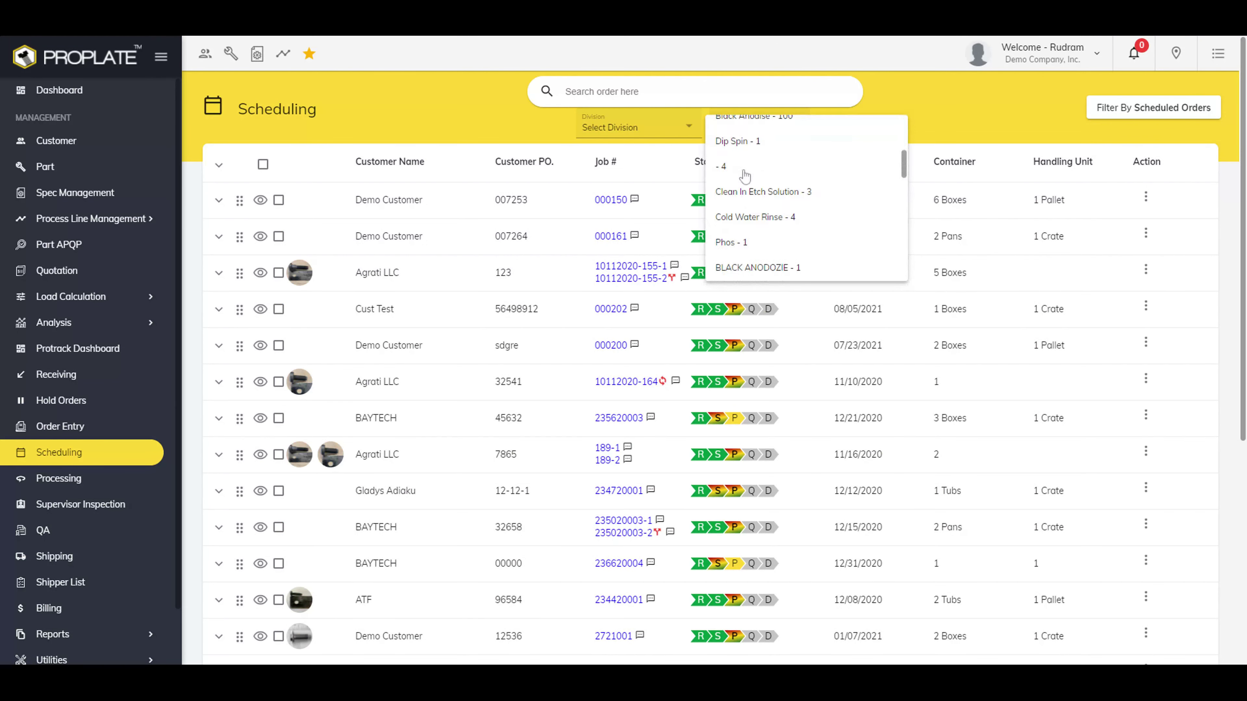
{"action": "scroll", "coordinate": [750, 188], "scroll_direction": "down", "scroll_amount": 5}
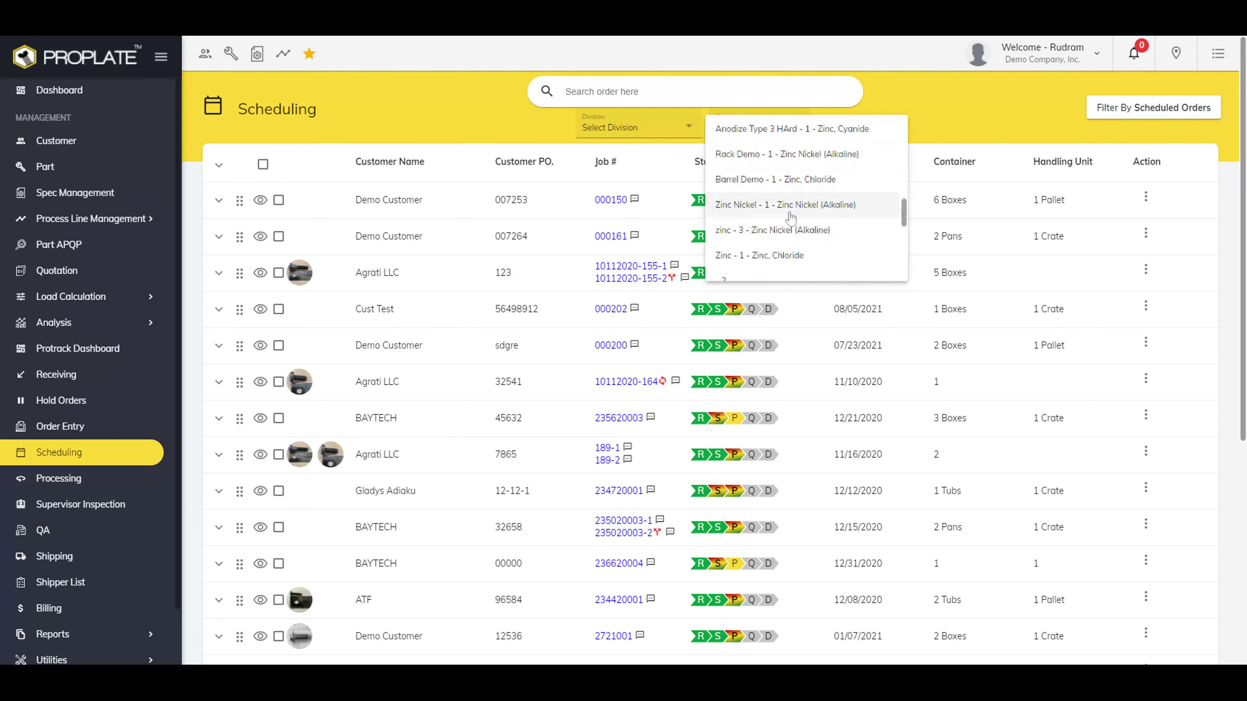
{"action": "left_click", "coordinate": [786, 207]}
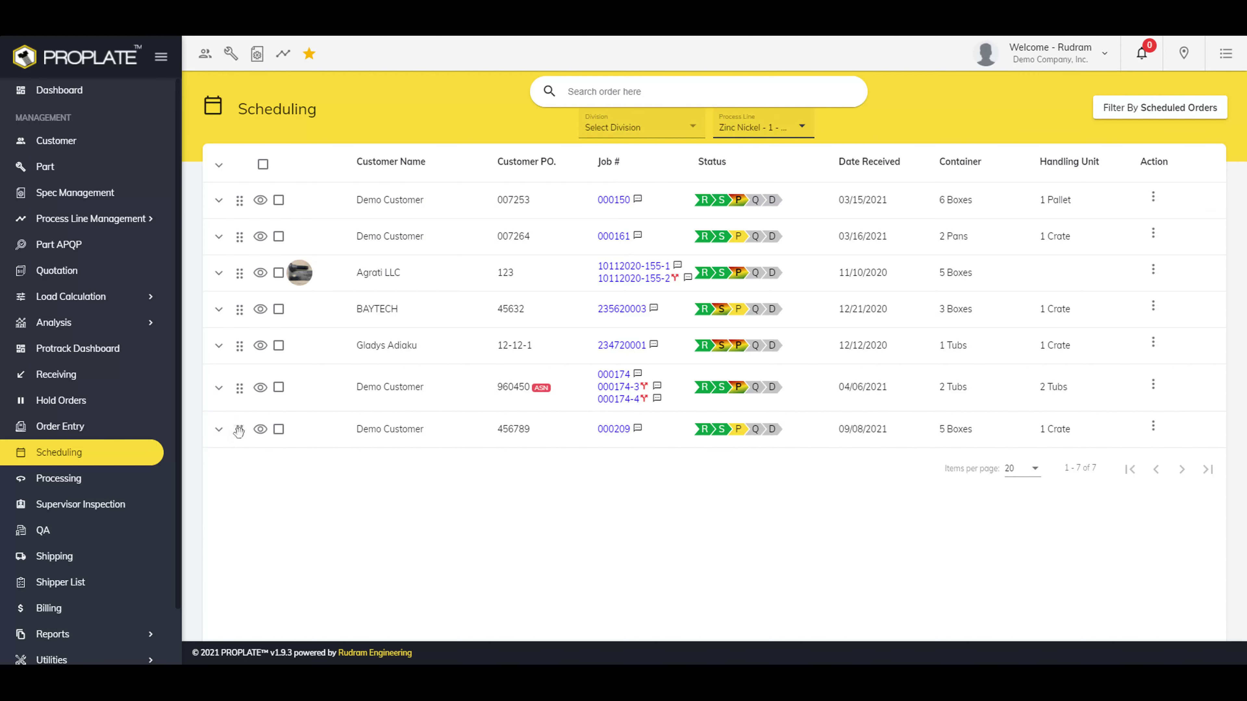
{"action": "left_click_drag", "start_coordinate": [239, 434], "coordinate": [244, 199]}
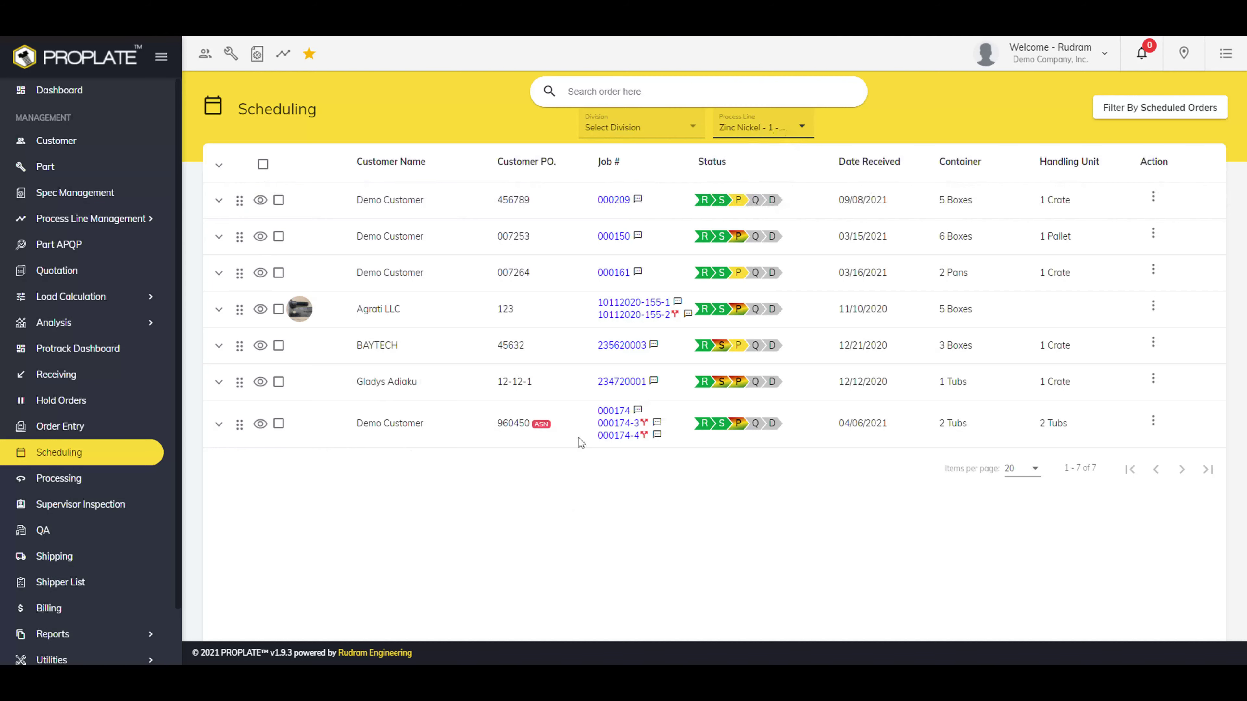
Open the Zinc Nickel - 1 workstation in Processing and examine the details of part PN1234's order under Upcoming Processes.
{"action": "left_click", "coordinate": [105, 480]}
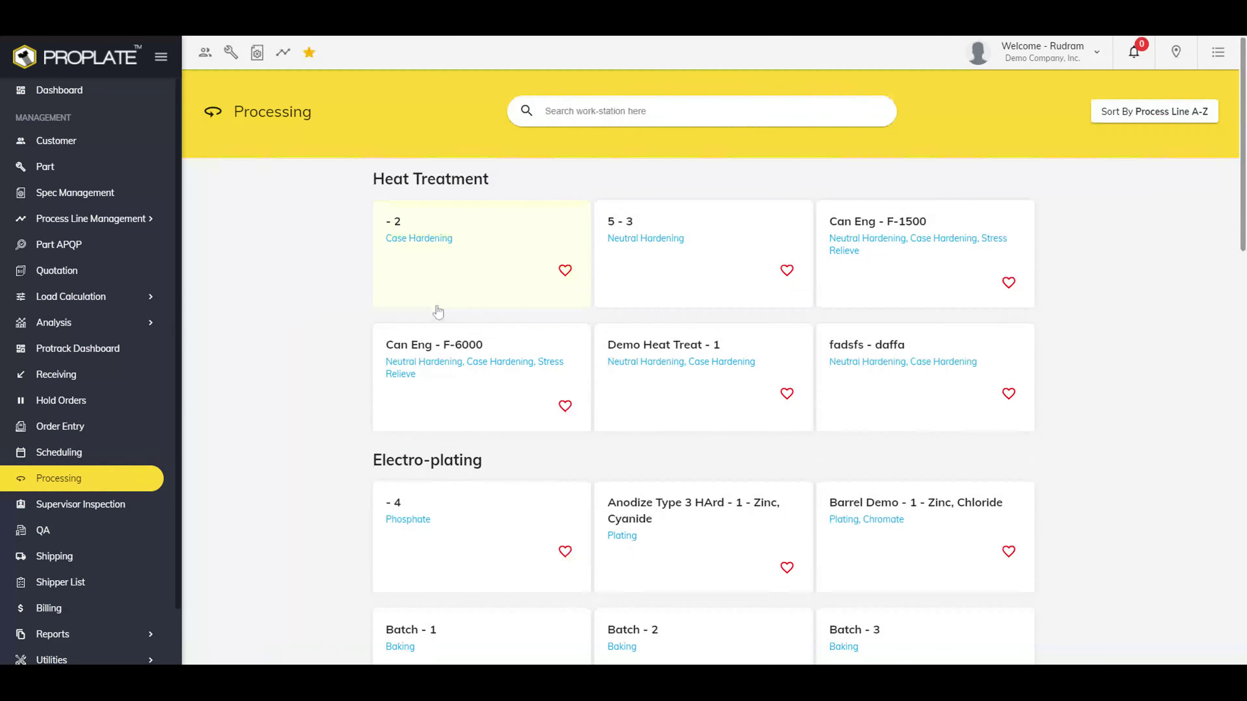
{"action": "scroll", "coordinate": [444, 322], "scroll_direction": "down", "scroll_amount": 2}
{"action": "scroll", "coordinate": [446, 324], "scroll_direction": "down", "scroll_amount": 10}
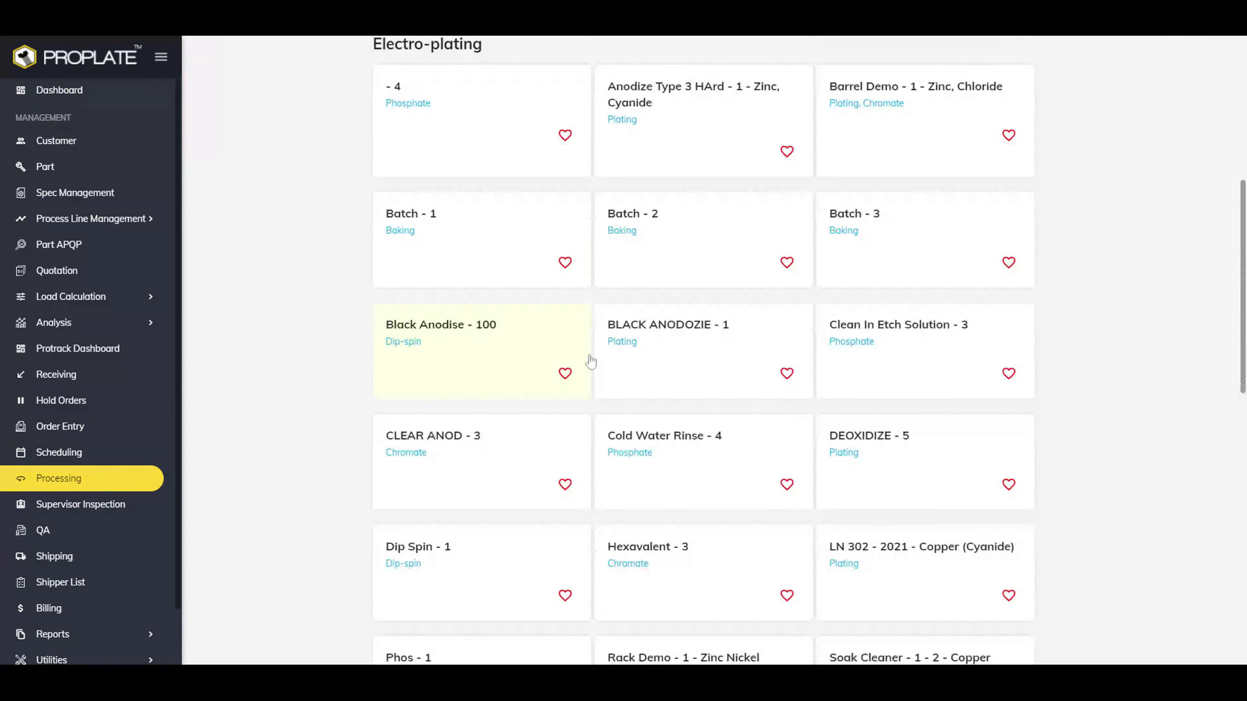
{"action": "scroll", "coordinate": [893, 503], "scroll_direction": "down", "scroll_amount": 4}
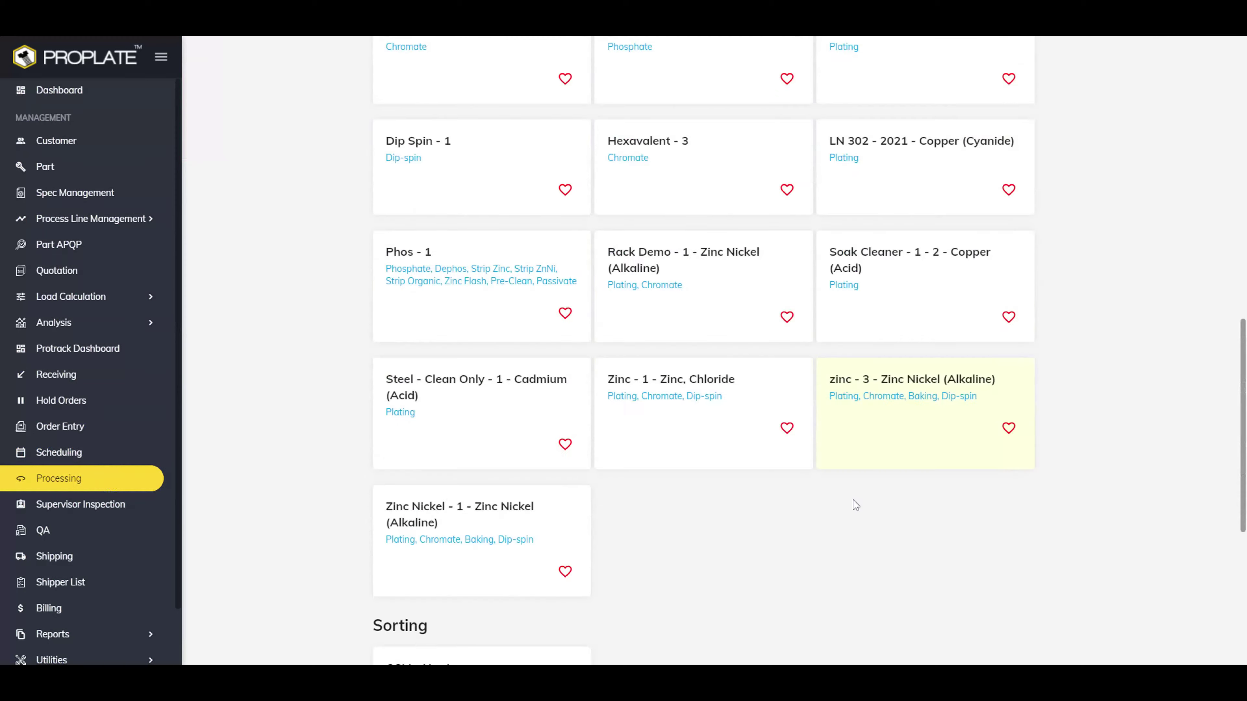
{"action": "left_click", "coordinate": [491, 506]}
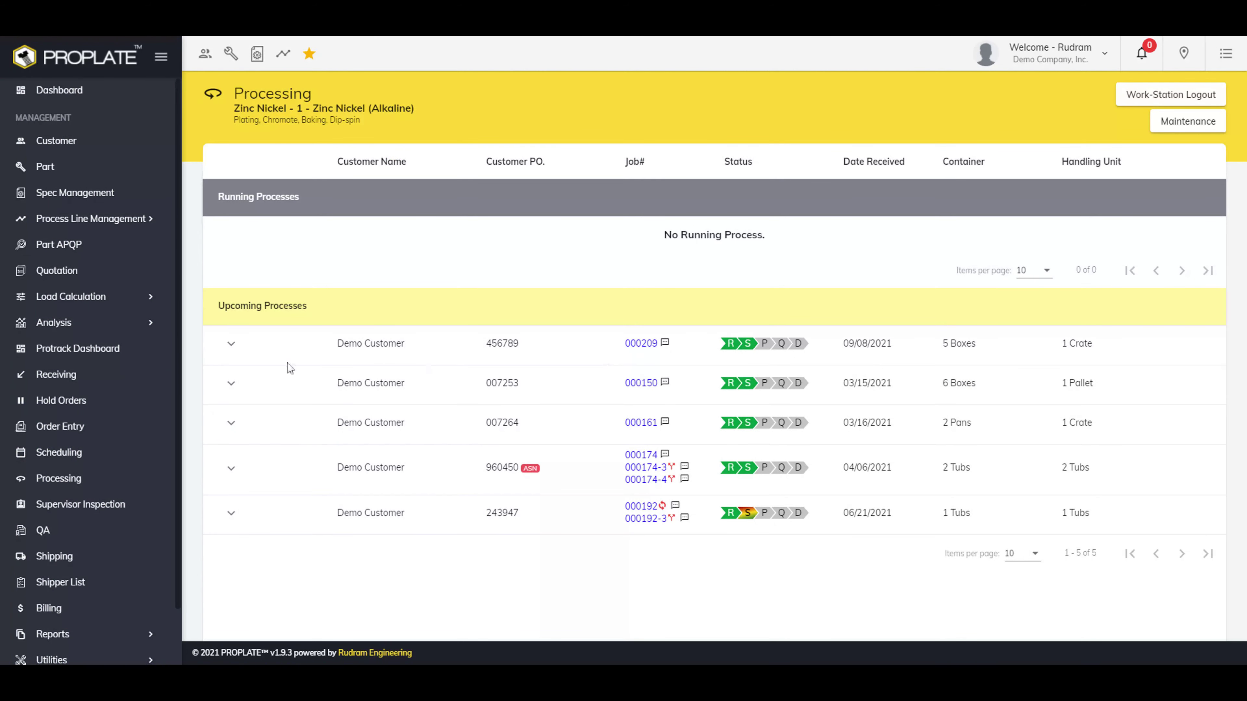
{"action": "left_click", "coordinate": [231, 346]}
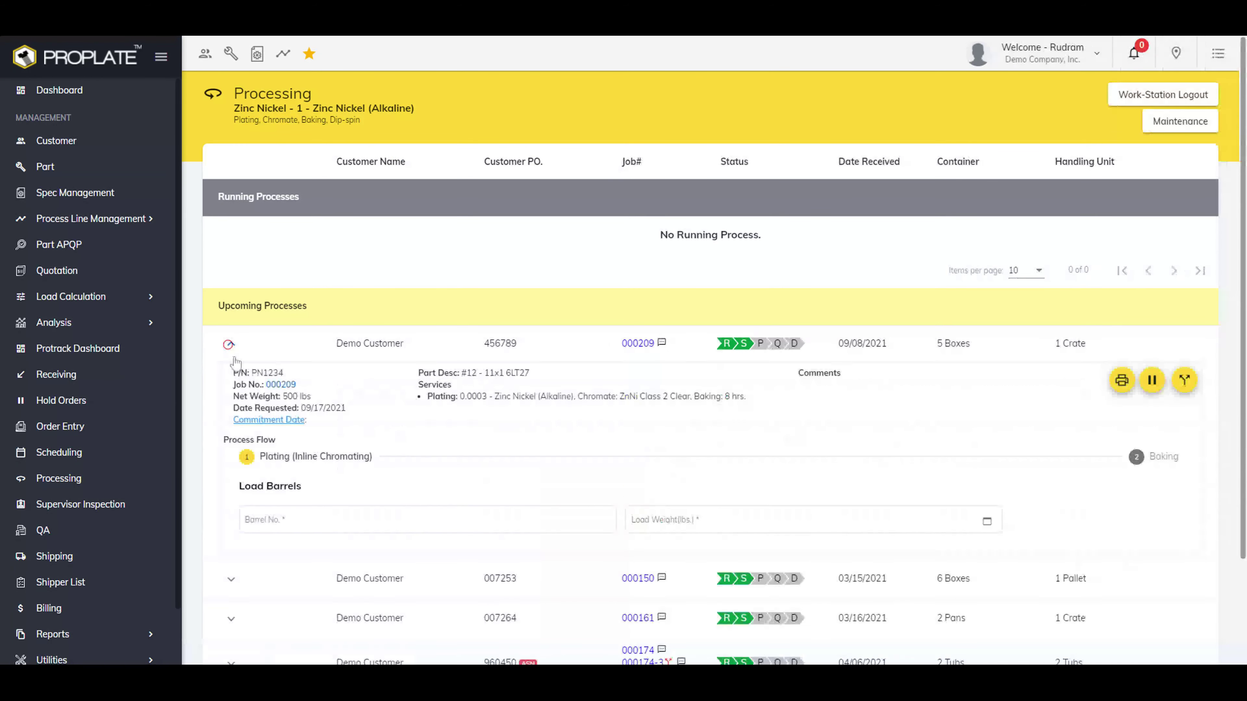
{"action": "left_click", "coordinate": [231, 350]}
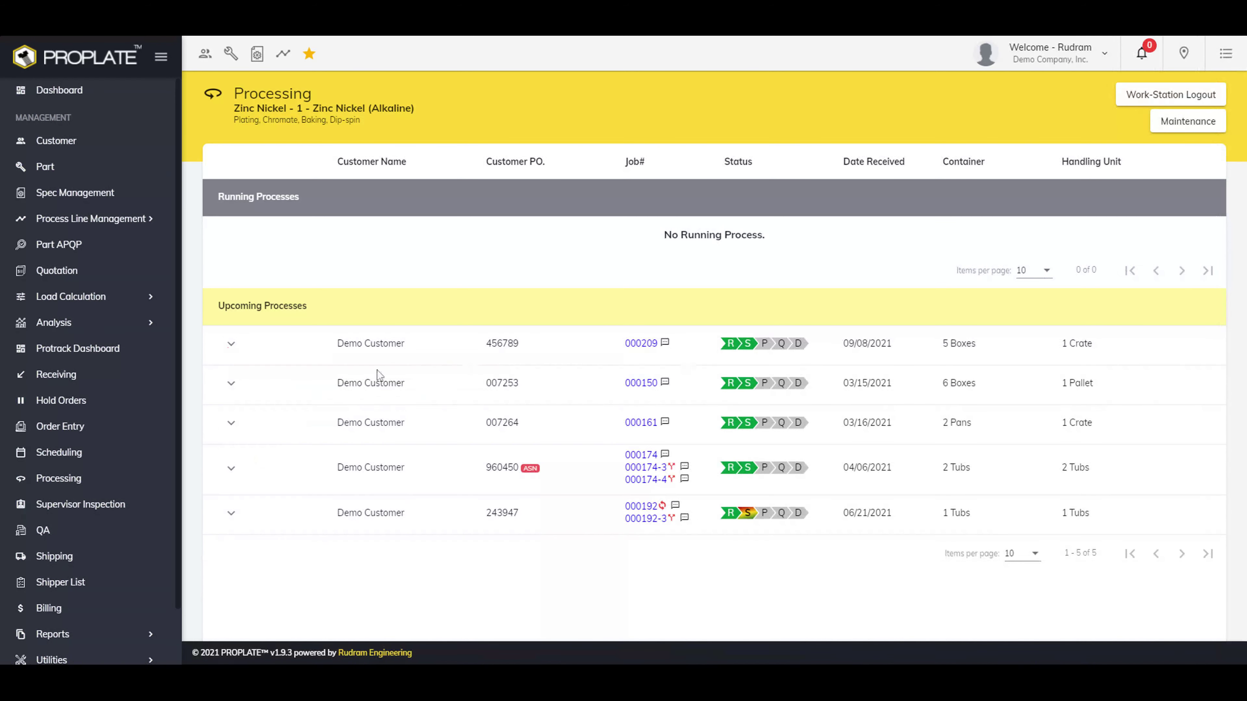
Return to Scheduling and filter the list to show Scheduled Orders again.
{"action": "left_click", "coordinate": [87, 453]}
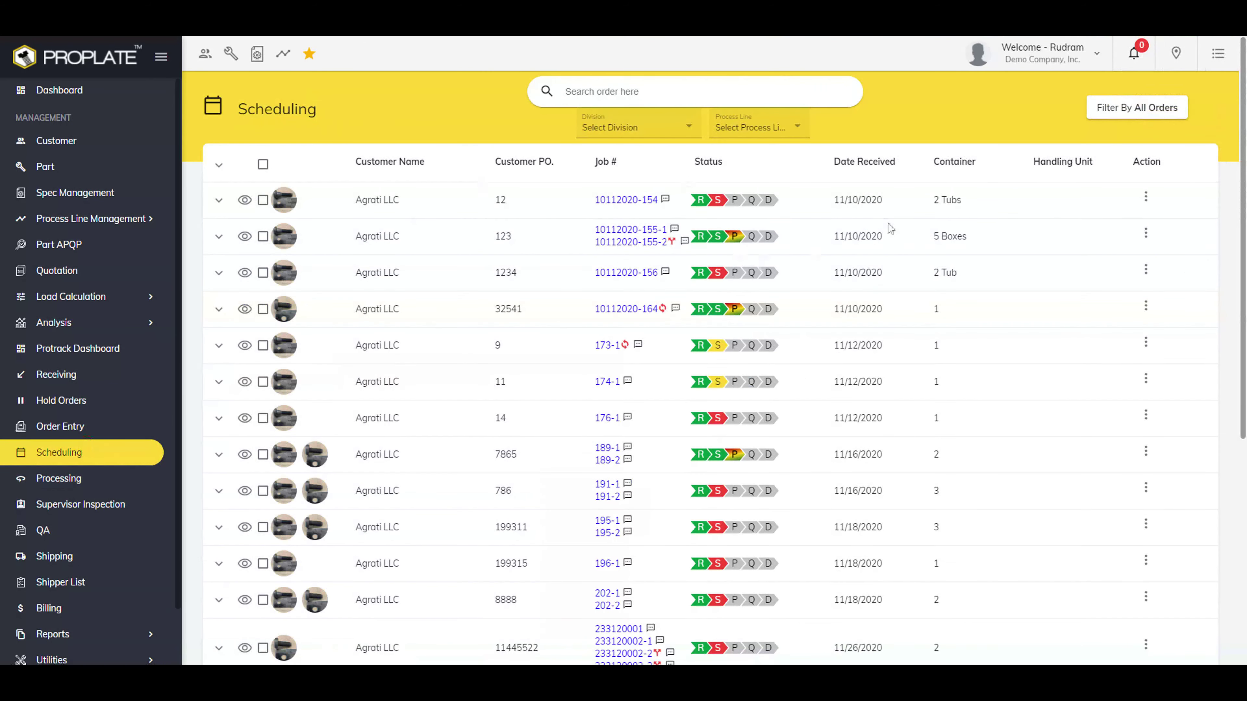
{"action": "left_click", "coordinate": [1140, 109]}
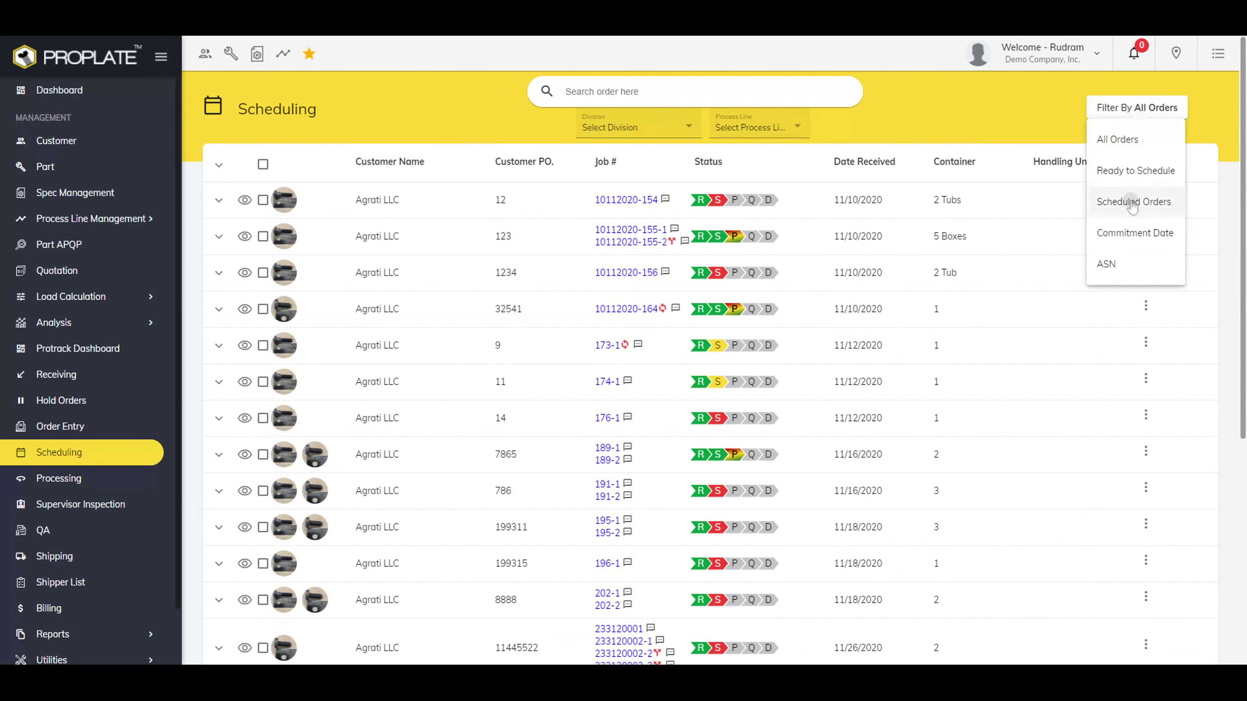
{"action": "left_click", "coordinate": [1132, 203]}
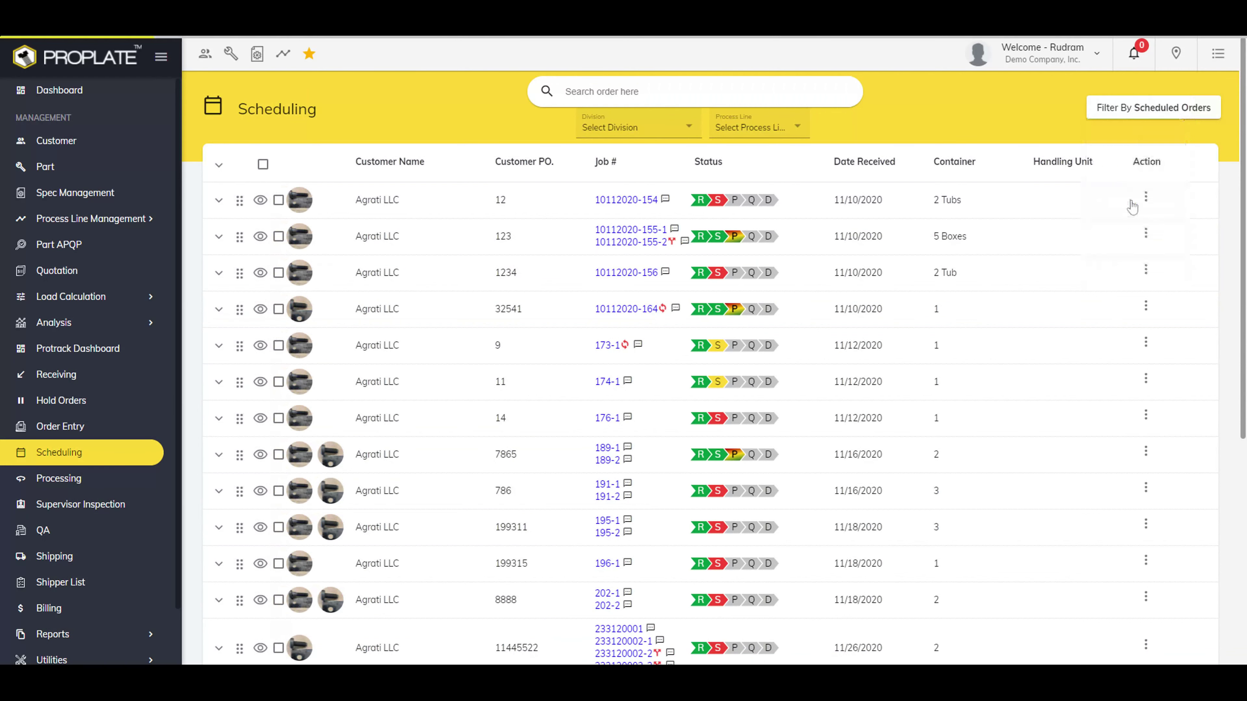
Limit the scheduled orders to the Zinc Nickel - 1 line and move part PN1234's order down to the third position.
{"action": "left_click", "coordinate": [759, 129]}
{"action": "scroll", "coordinate": [747, 206], "scroll_direction": "down", "scroll_amount": 3}
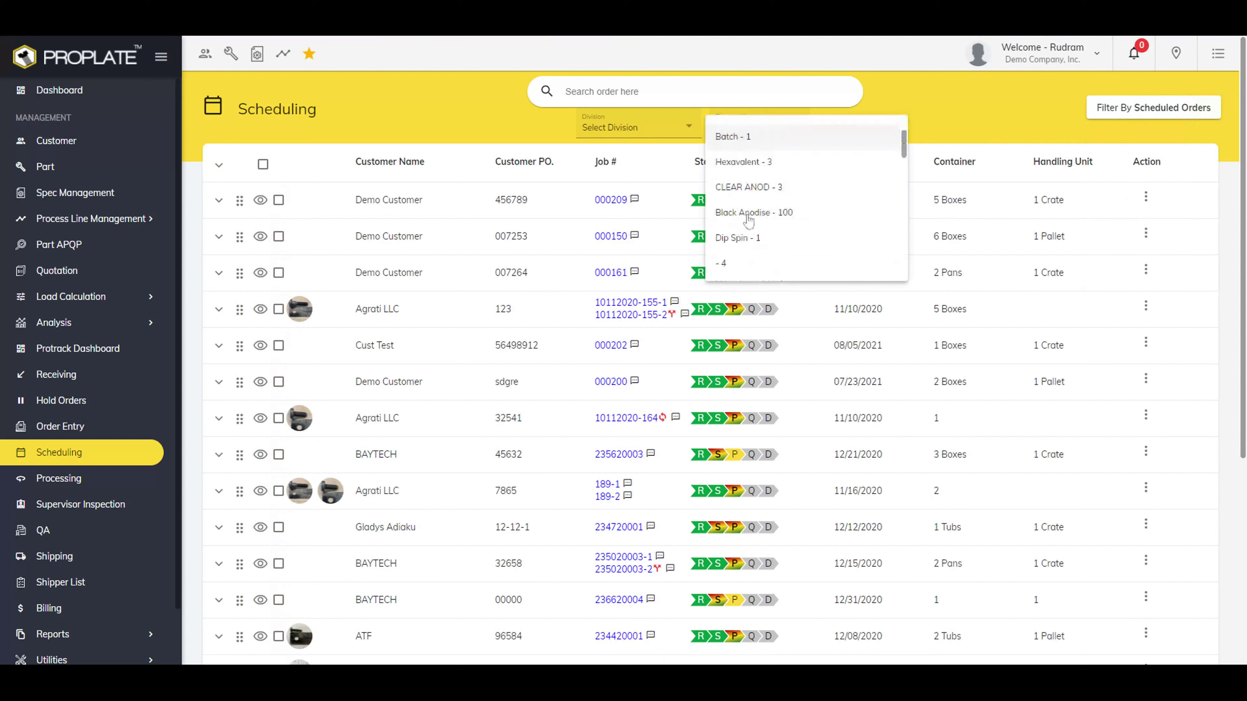
{"action": "scroll", "coordinate": [748, 219], "scroll_direction": "down", "scroll_amount": 3}
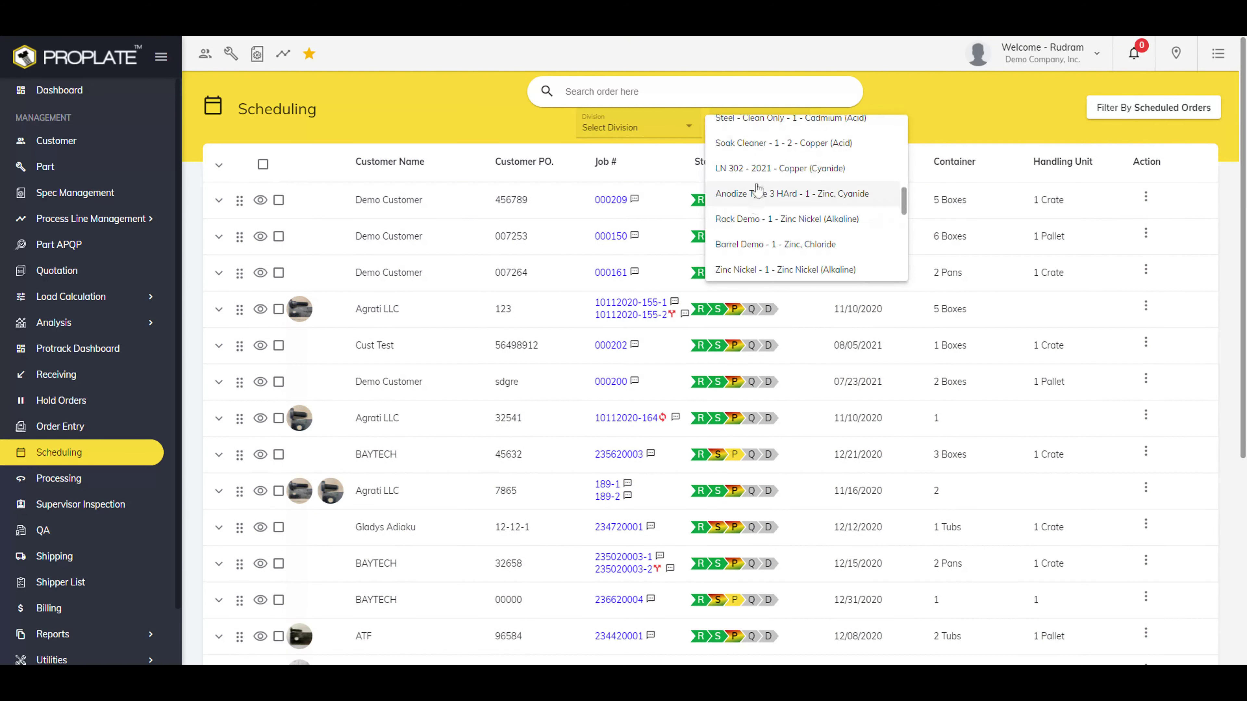
{"action": "scroll", "coordinate": [777, 227], "scroll_direction": "down", "scroll_amount": 2}
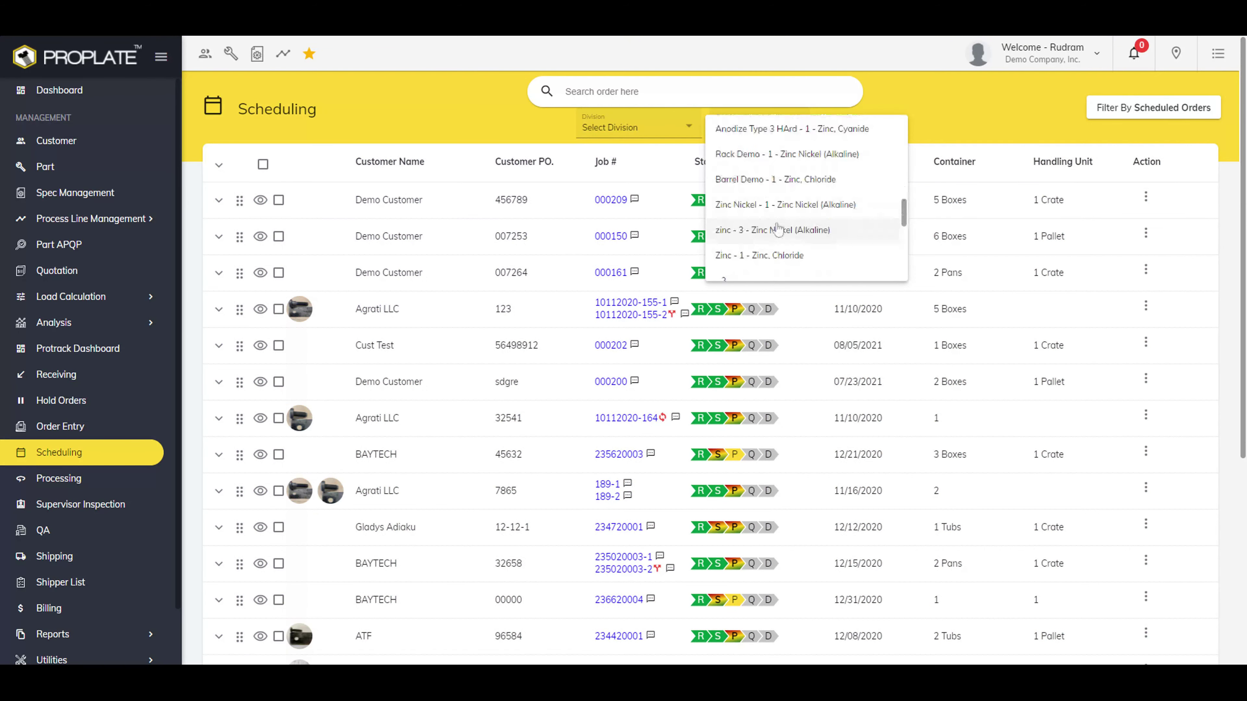
{"action": "left_click", "coordinate": [773, 211]}
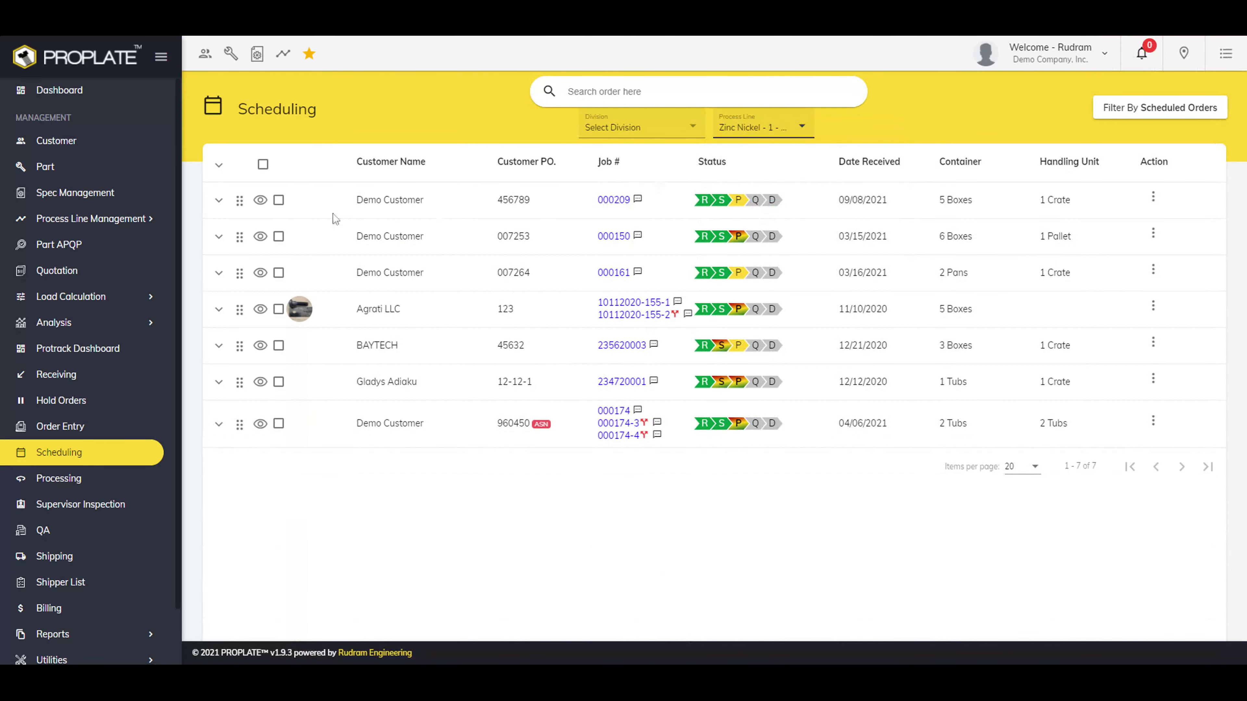
{"action": "left_click_drag", "start_coordinate": [239, 200], "coordinate": [234, 278]}
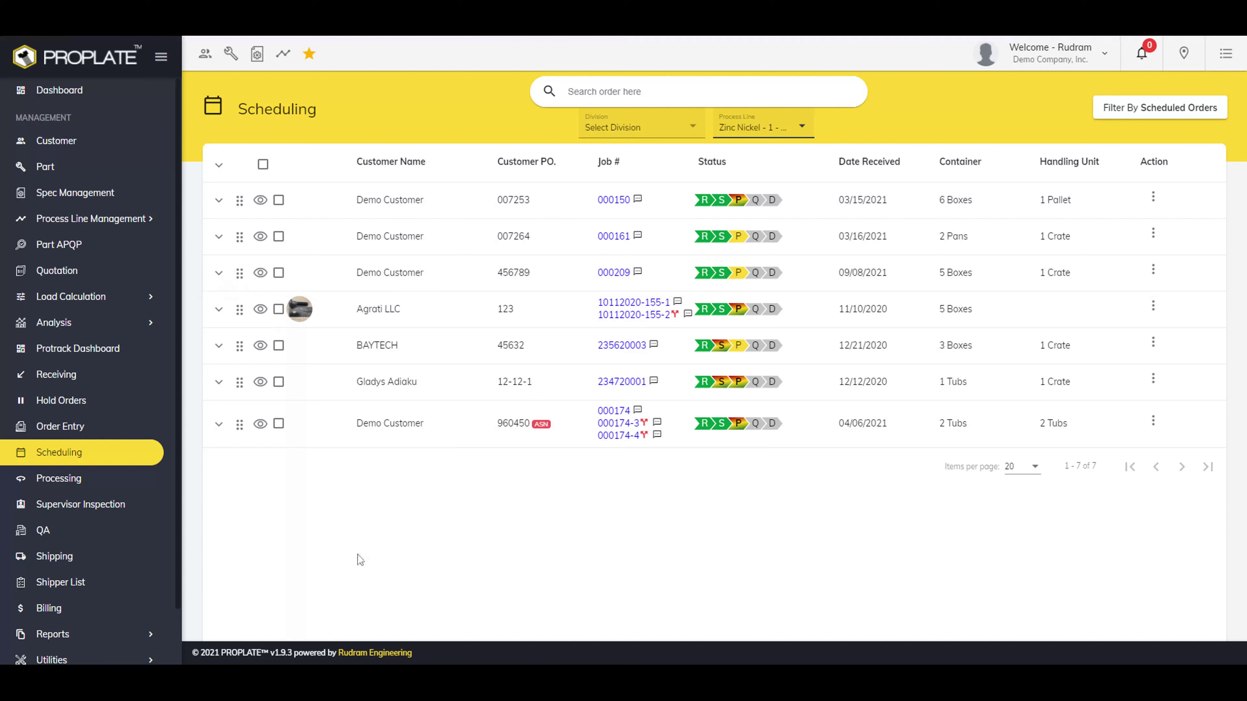
Check the sequence of upcoming processes at the Zinc Nickel - 1 workstation in Processing and return to Scheduling.
{"action": "left_click", "coordinate": [93, 483]}
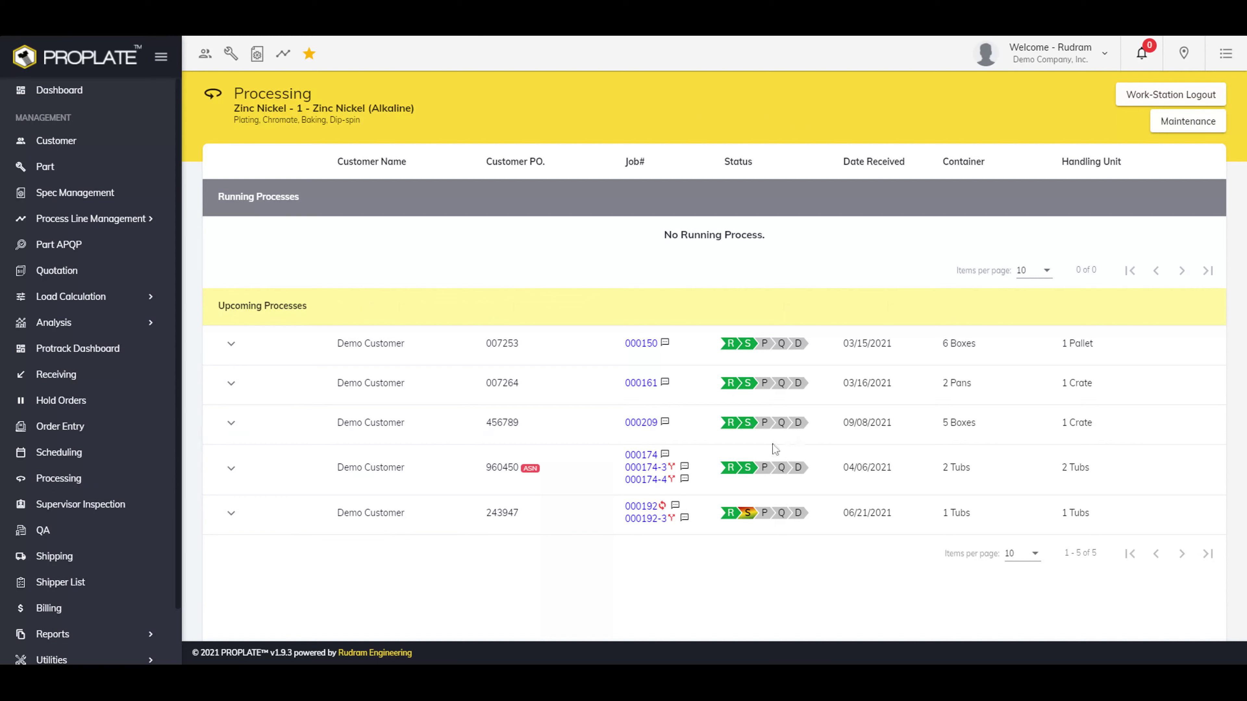
{"action": "left_click", "coordinate": [78, 459]}
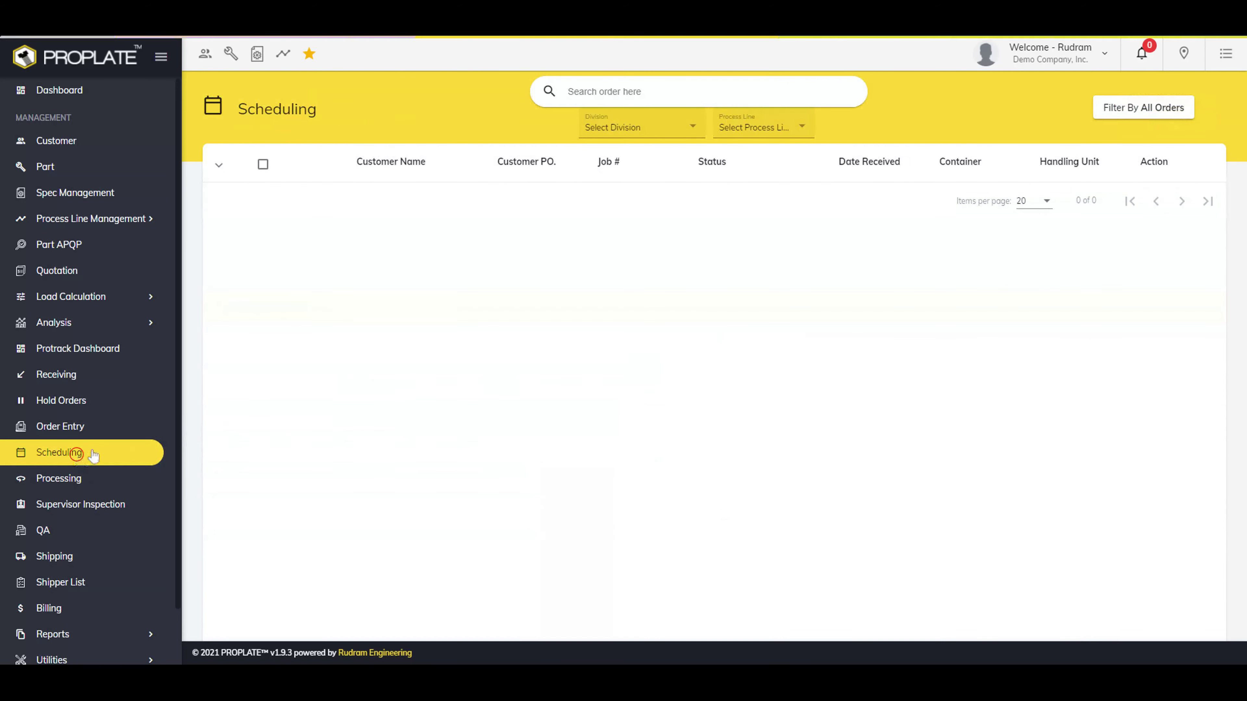